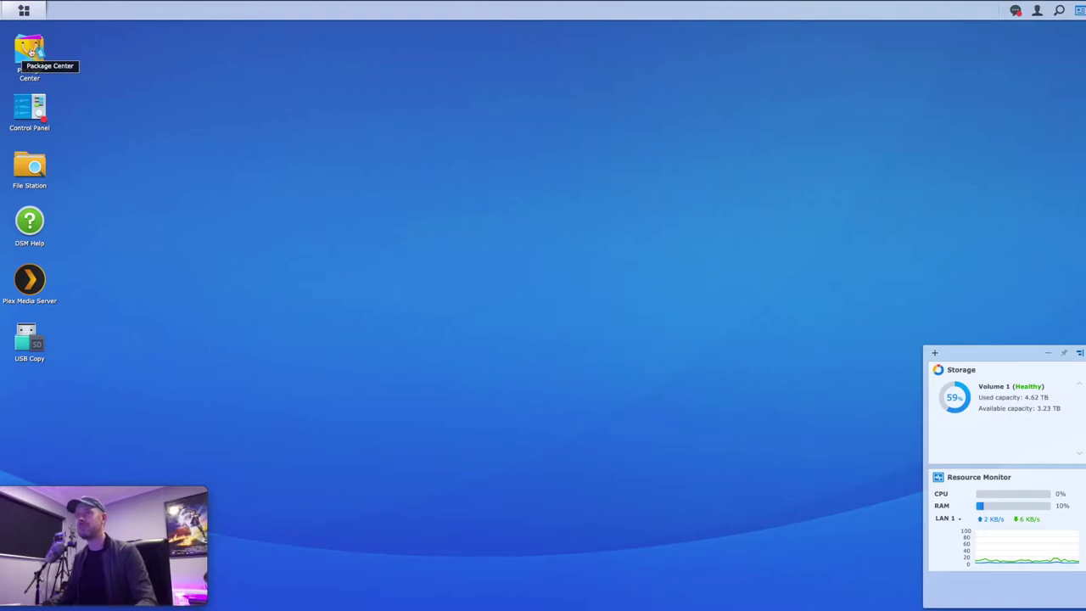
Step: Search Package Center for 'virtual' and install the Virtual Machine Manager package
click(31, 52)
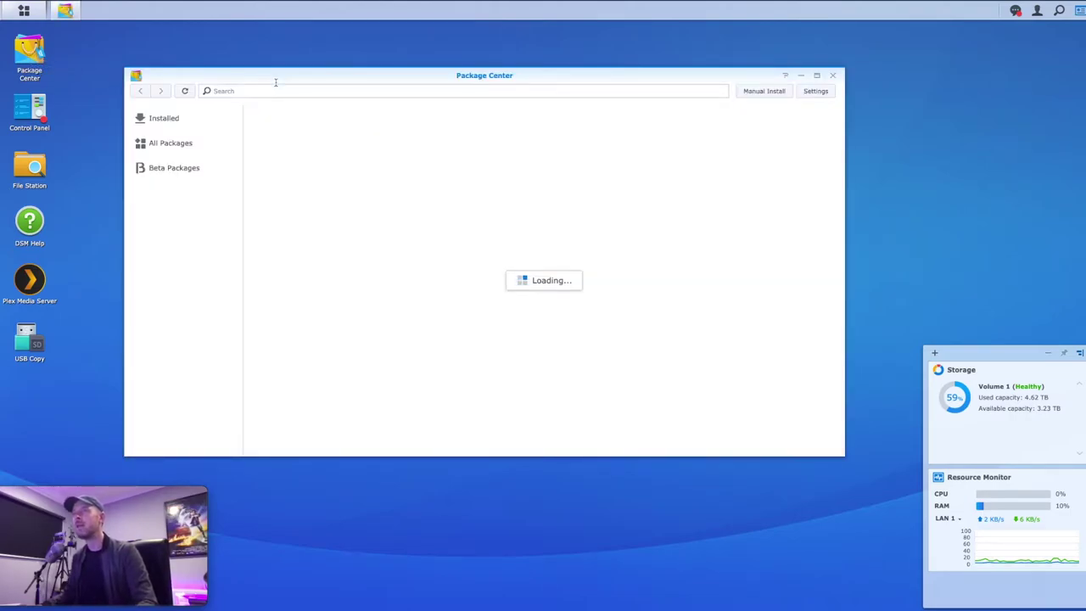
drag(285, 75, 304, 72)
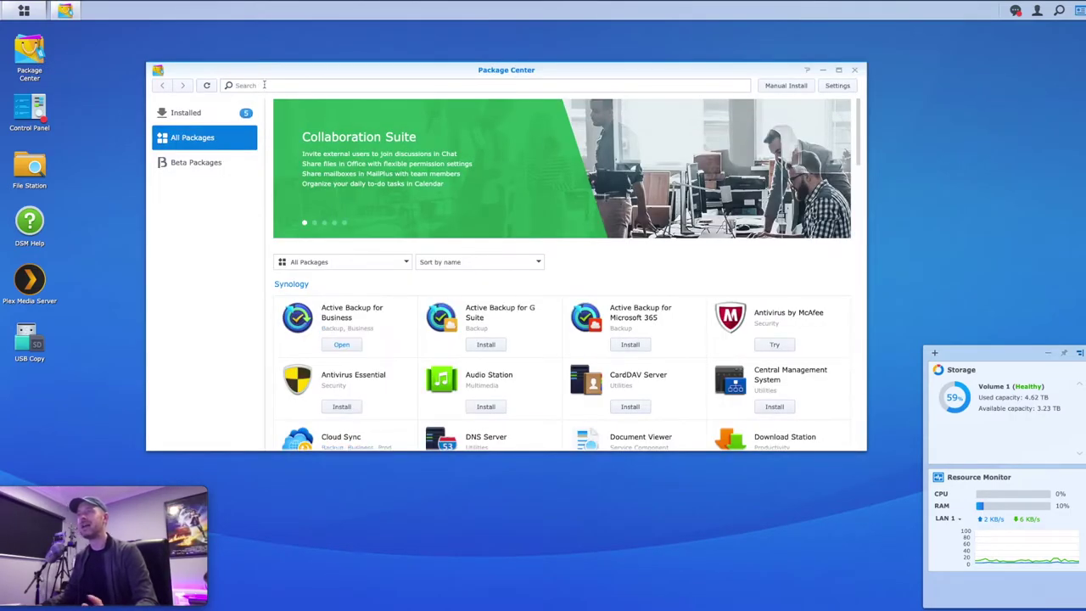
click(264, 84)
text(virtual)
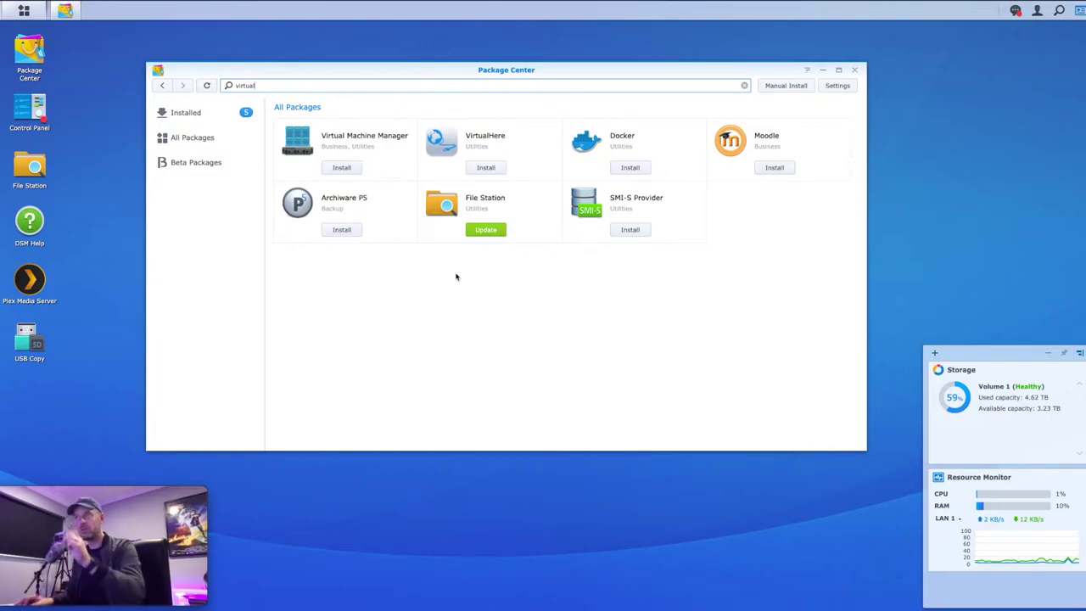
click(348, 169)
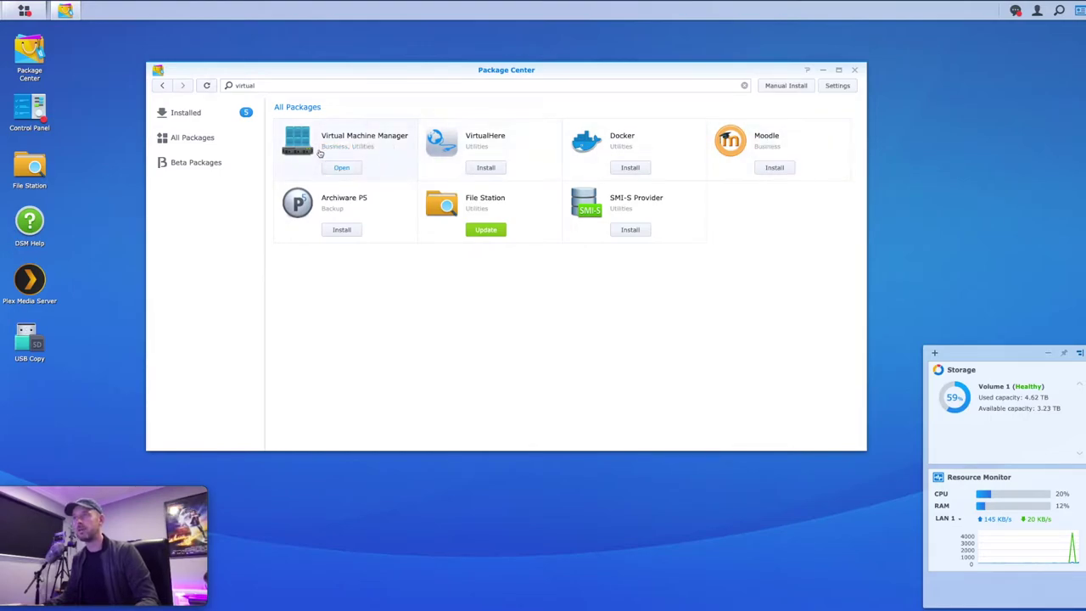
Step: Close Package Center, launch Virtual Machine Manager from the Main Menu, and pass the welcome page
click(855, 70)
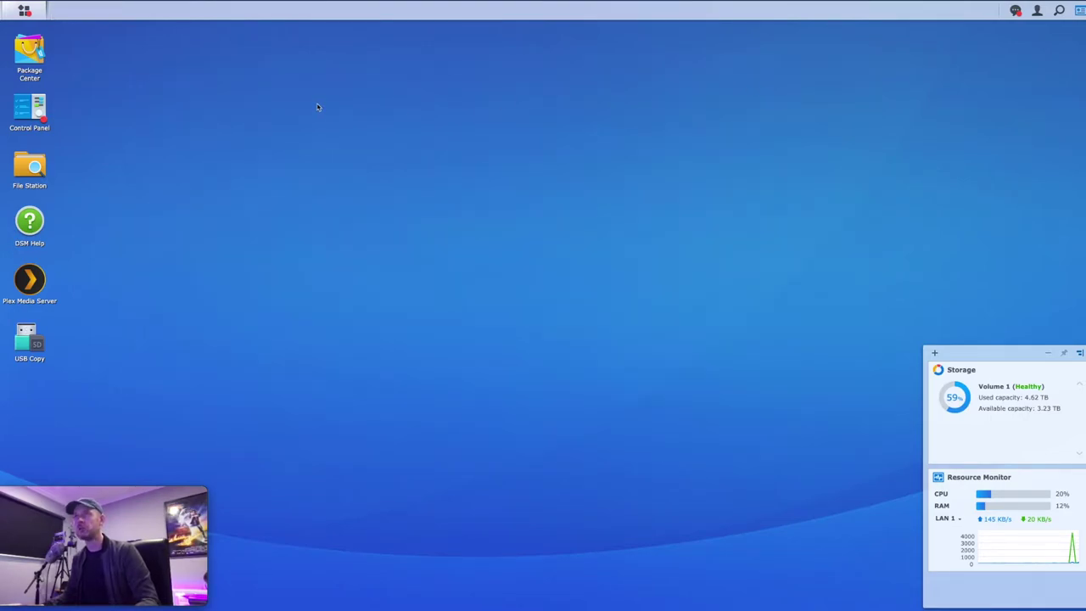
click(23, 10)
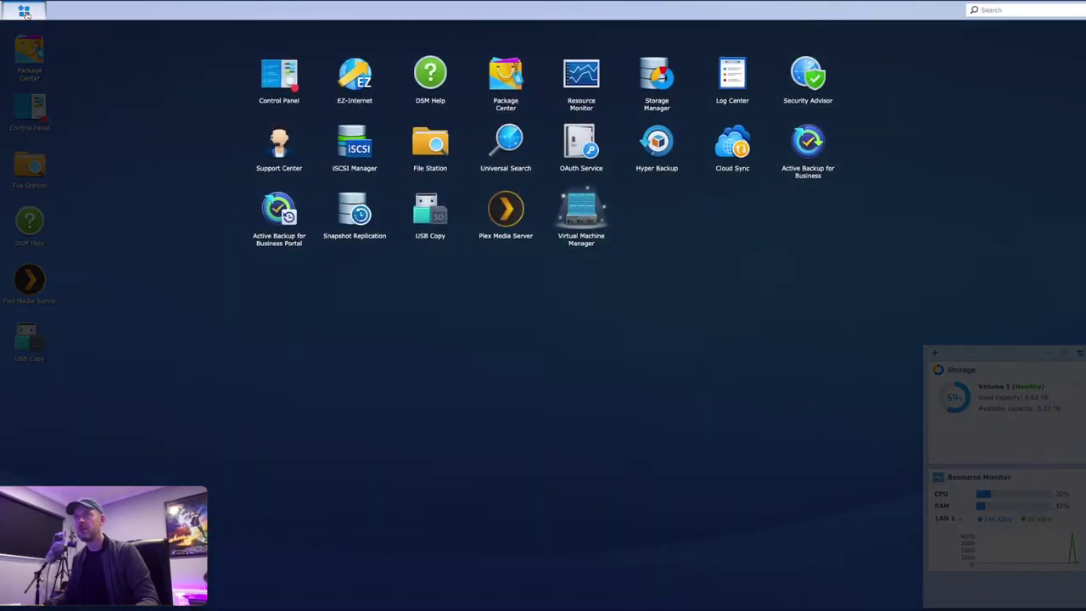
click(583, 218)
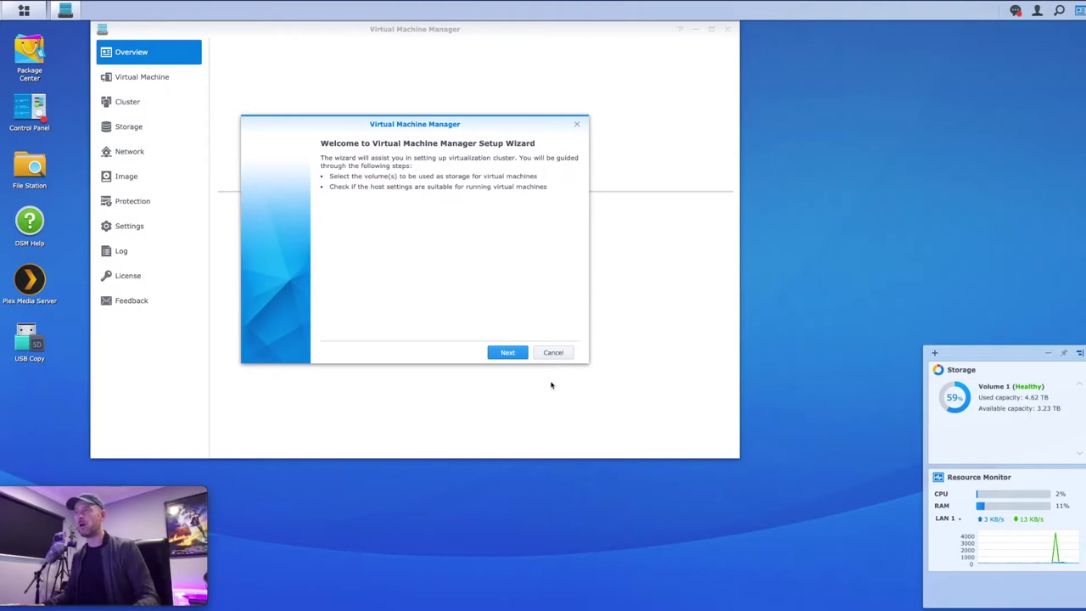
click(506, 351)
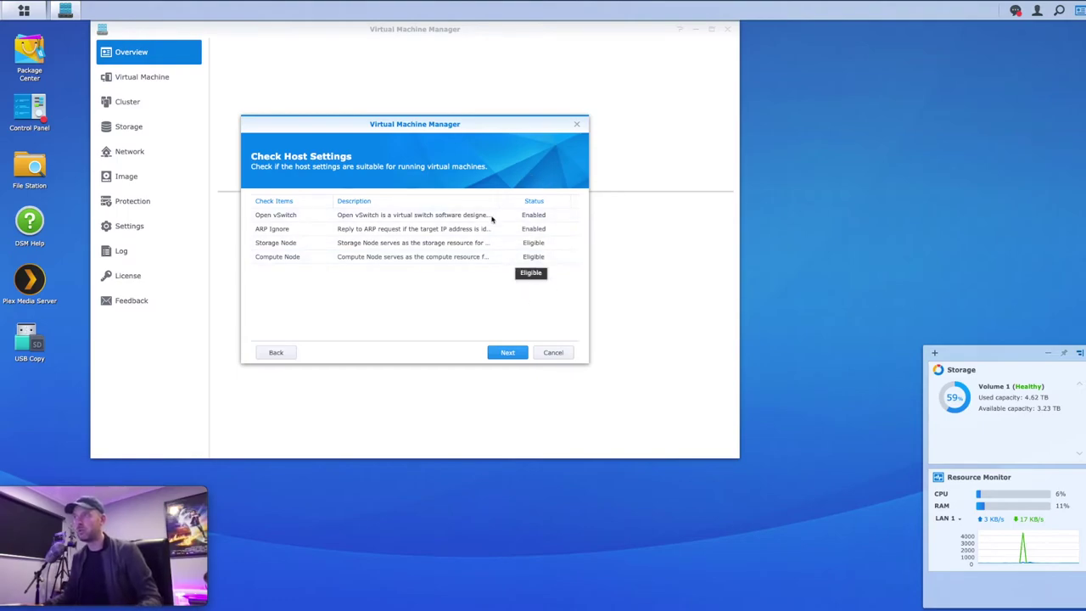
Step: Pass Check Host Settings and tick Volume 1 as virtual machine storage
click(515, 352)
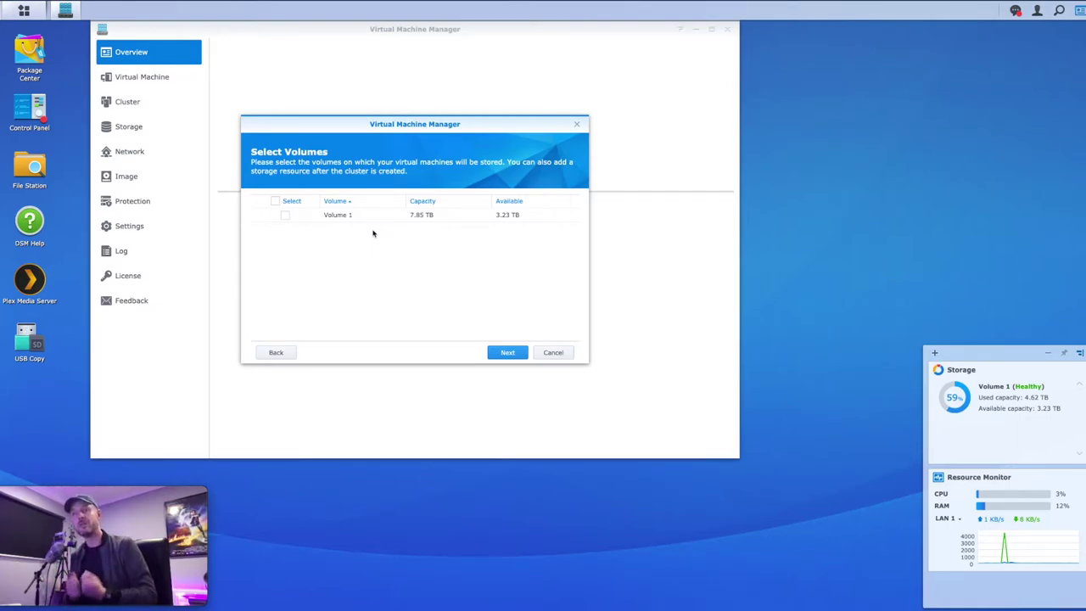
click(285, 215)
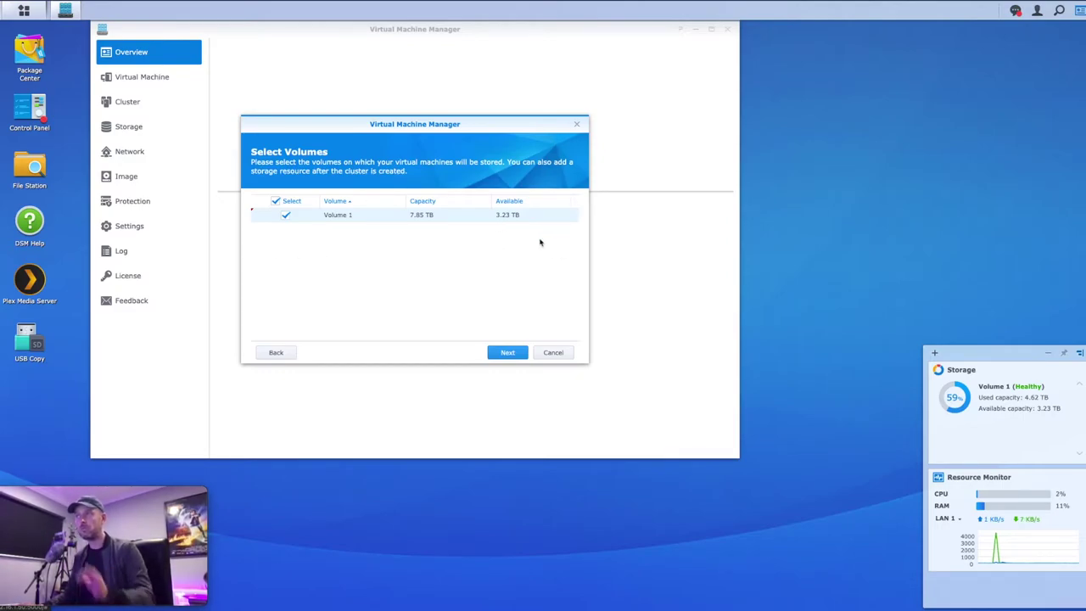
Step: Create the cluster on Volume 1, finish the wizard, and view the virtual machine summary
click(515, 352)
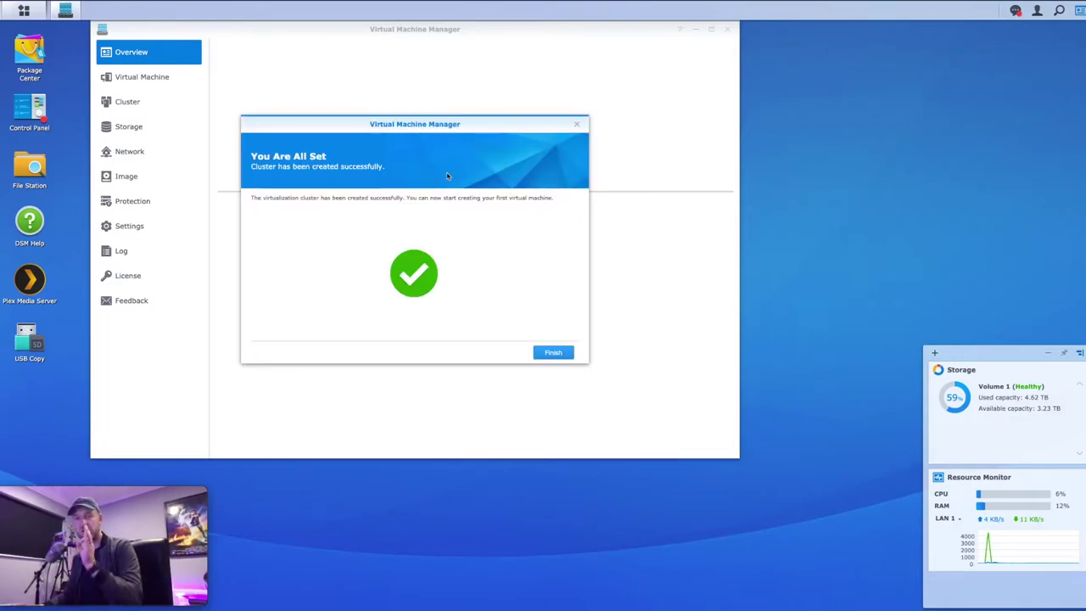
click(553, 353)
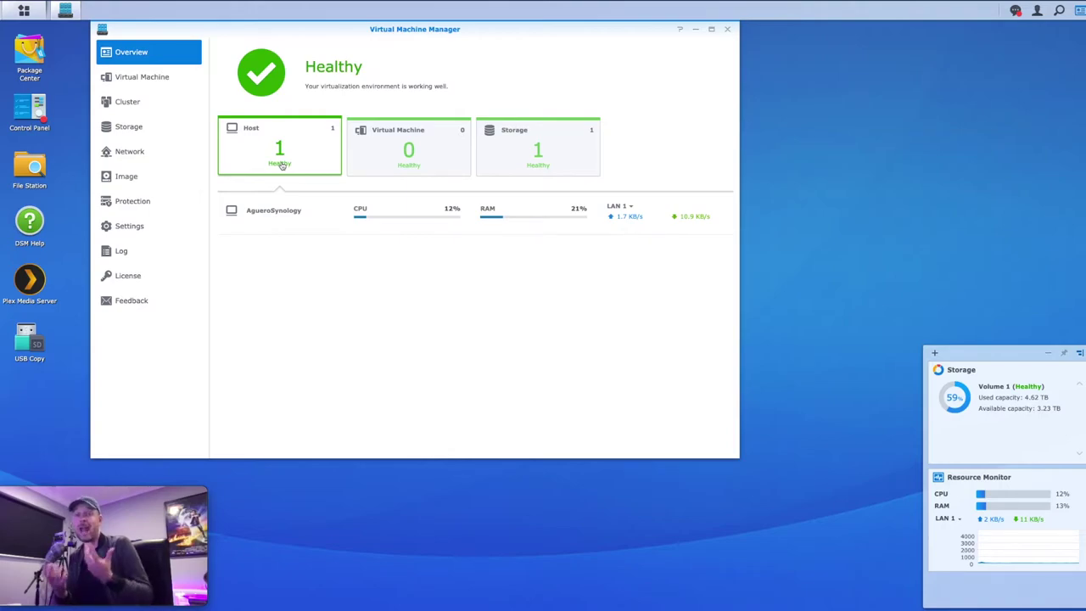
click(386, 160)
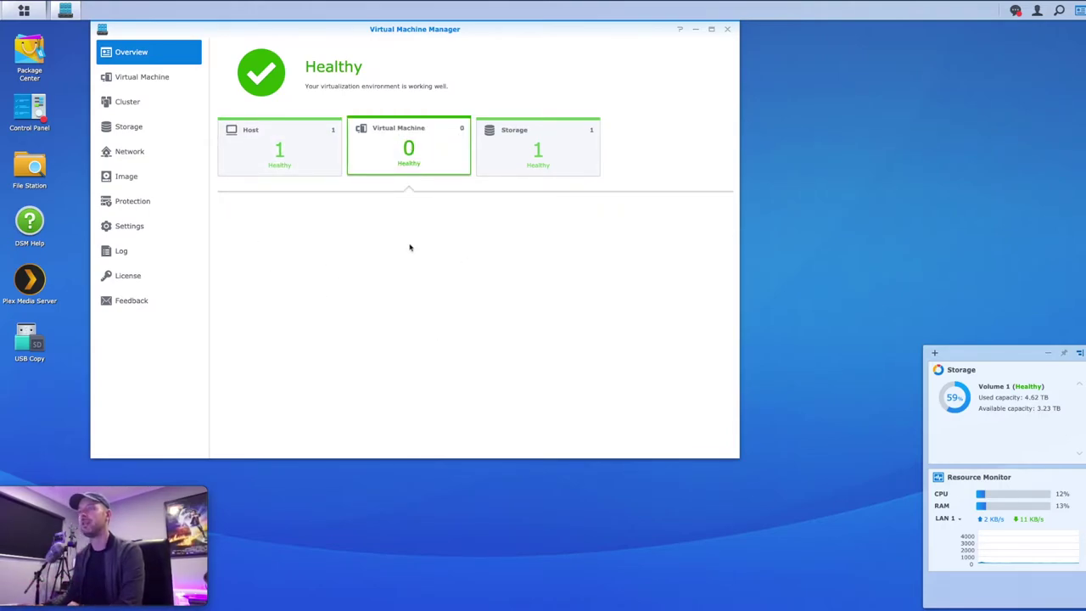
Step: View the storage and host summary cards on the Overview page
click(528, 173)
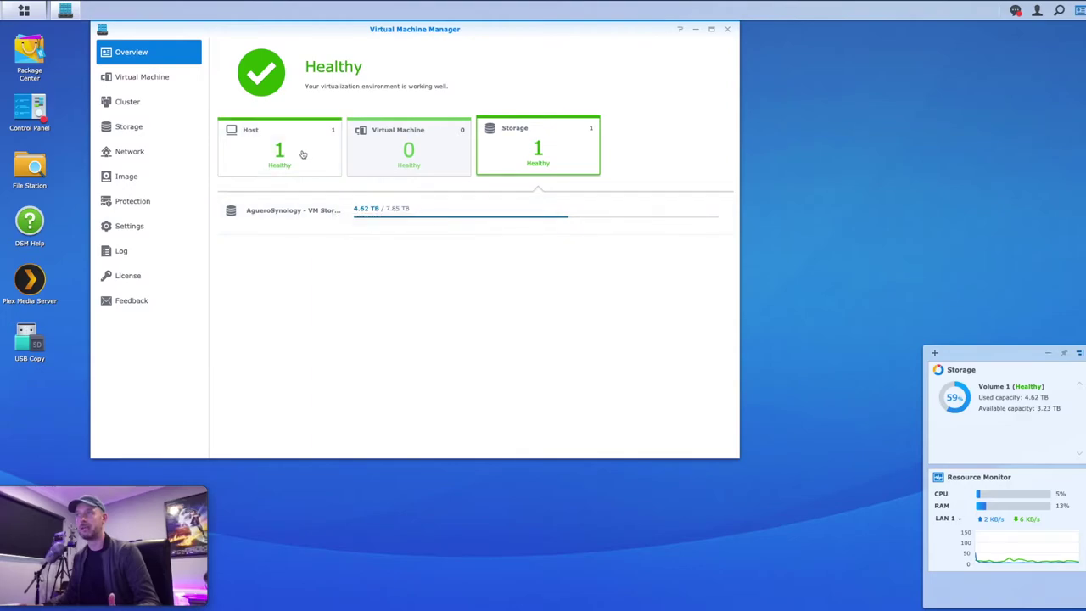
click(304, 155)
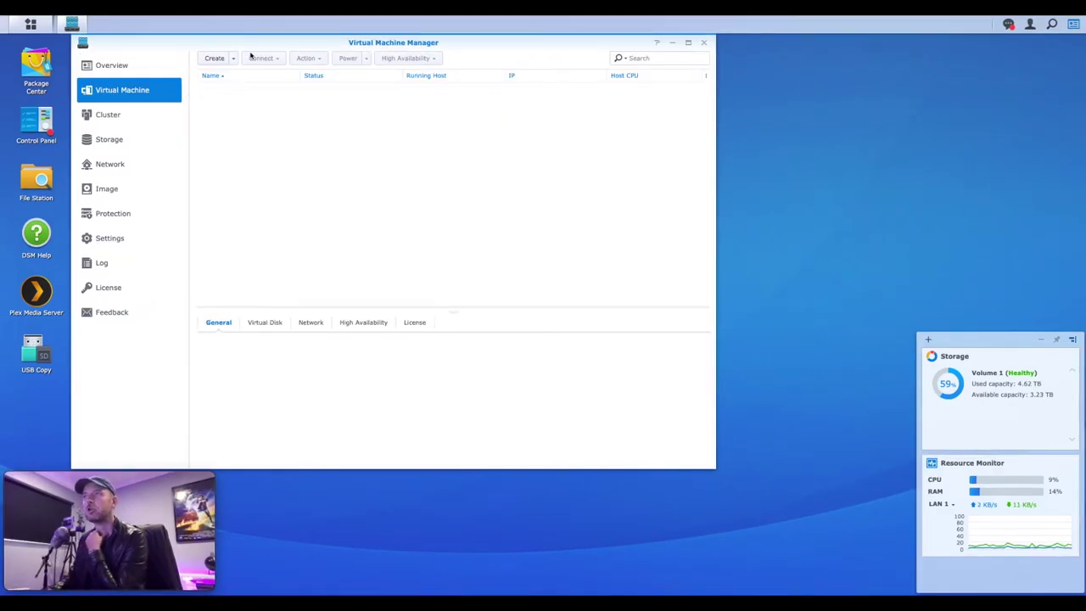
Step: Glance at the Create options, then switch to the Image section's empty ISO File list
drag(246, 43, 280, 60)
click(265, 76)
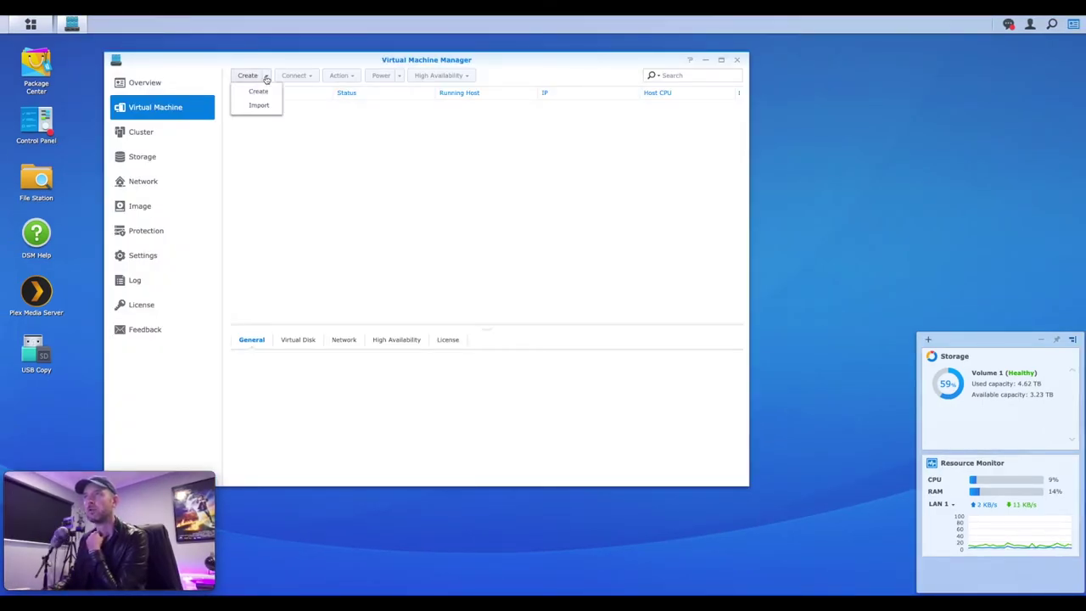
click(280, 165)
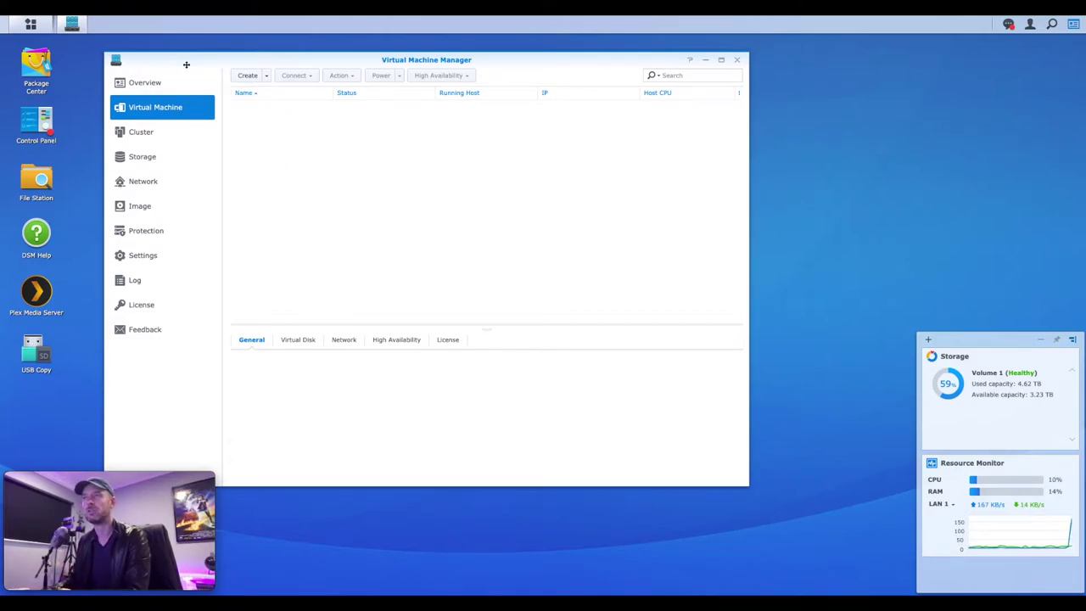
drag(200, 61, 257, 52)
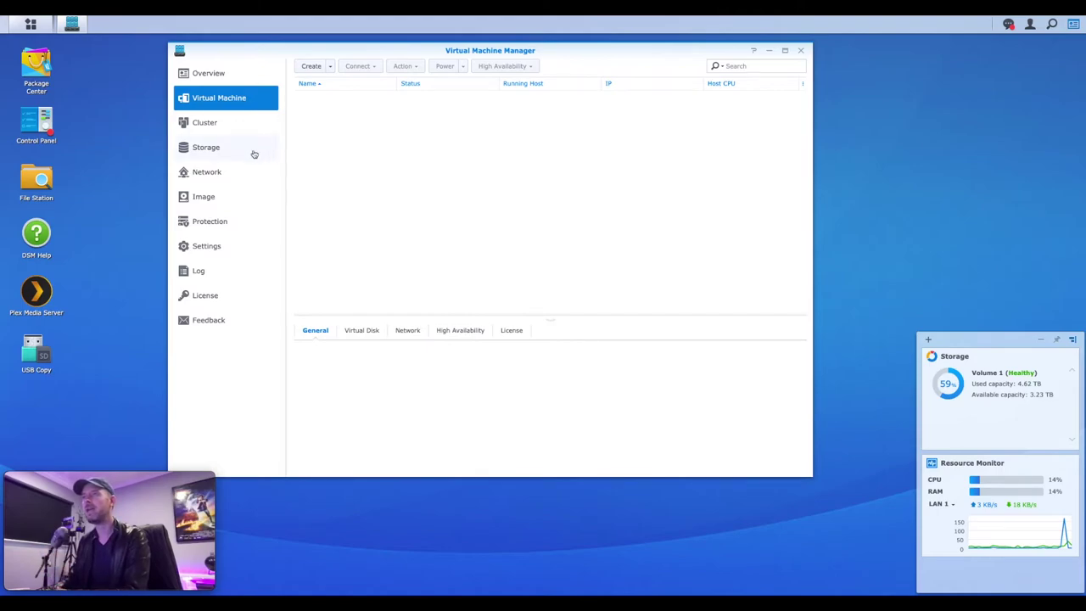
click(208, 197)
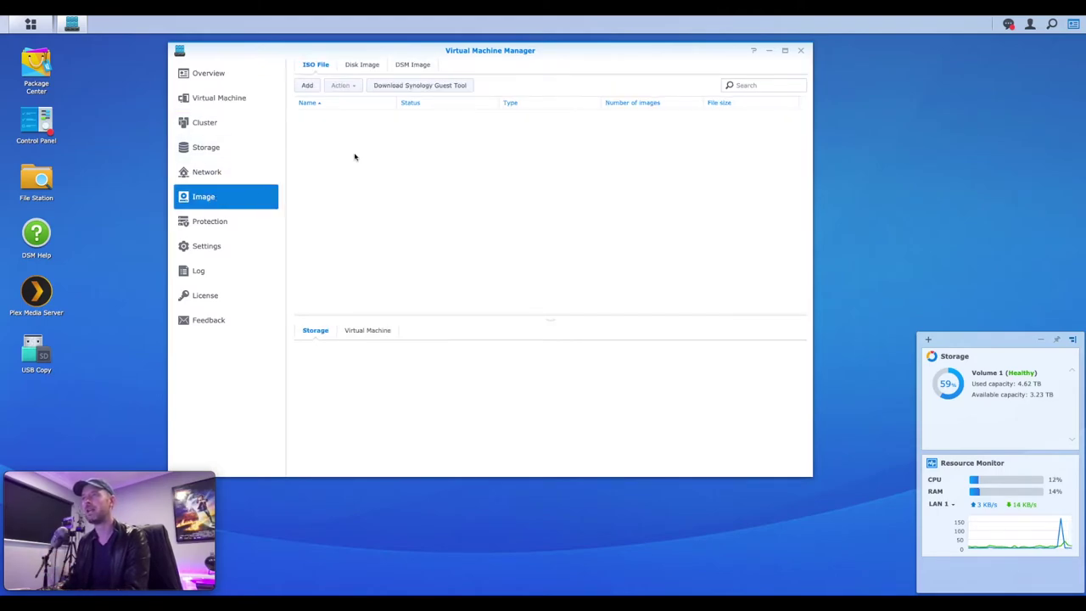
Step: Cancel adding an ISO, check File Station, then return to the empty Virtual Machine list
click(309, 89)
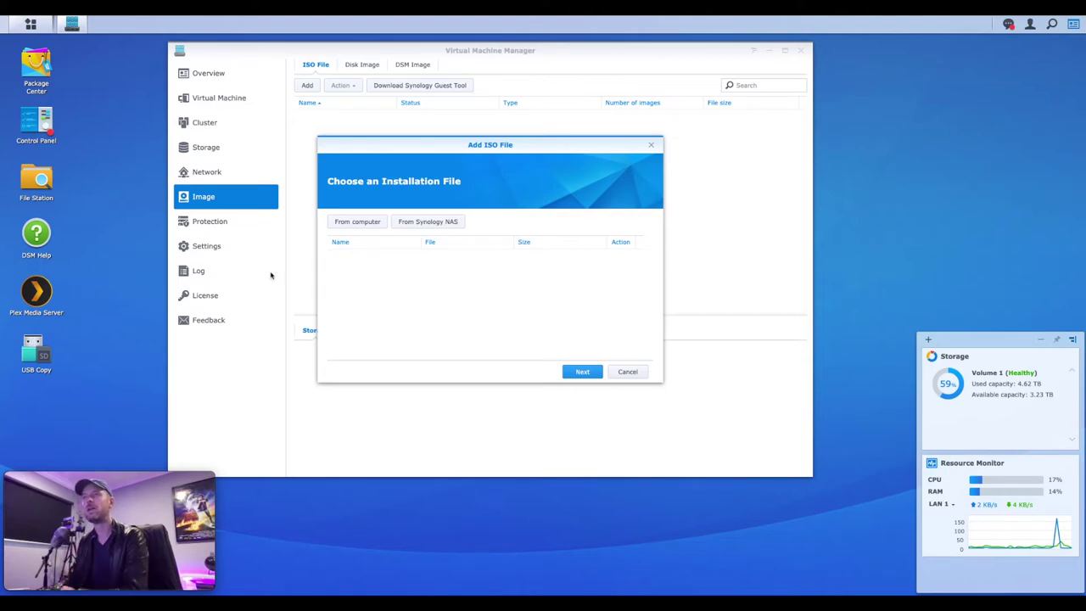
click(632, 372)
click(36, 180)
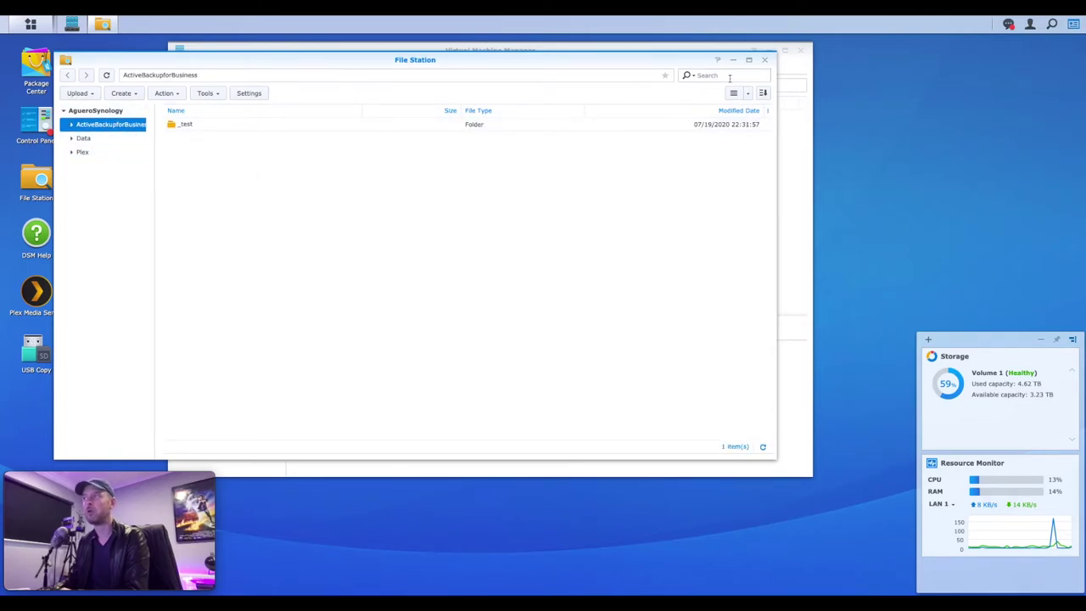
click(764, 62)
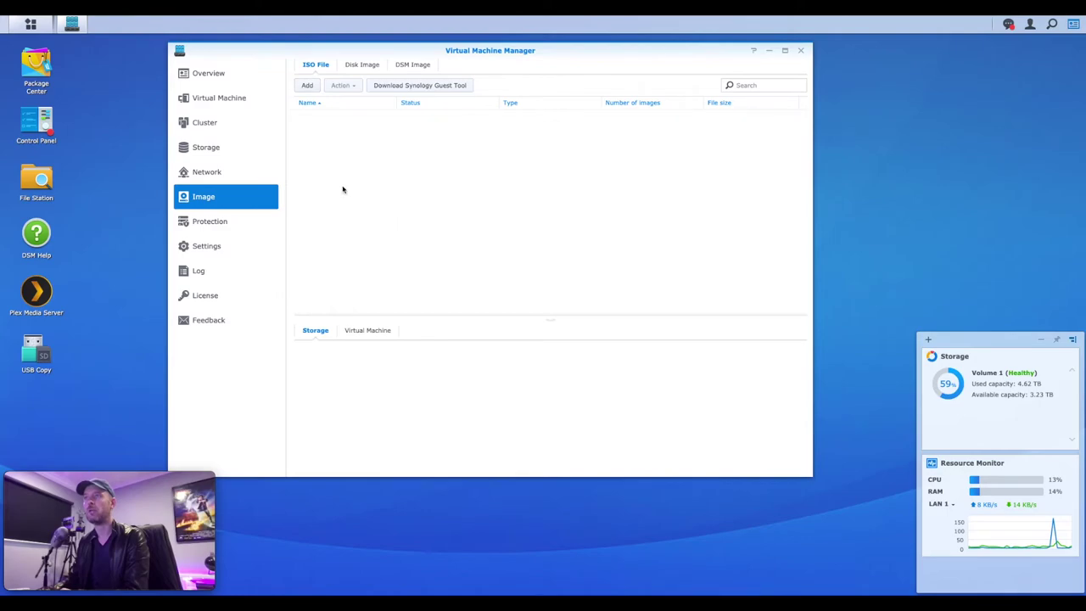
click(210, 101)
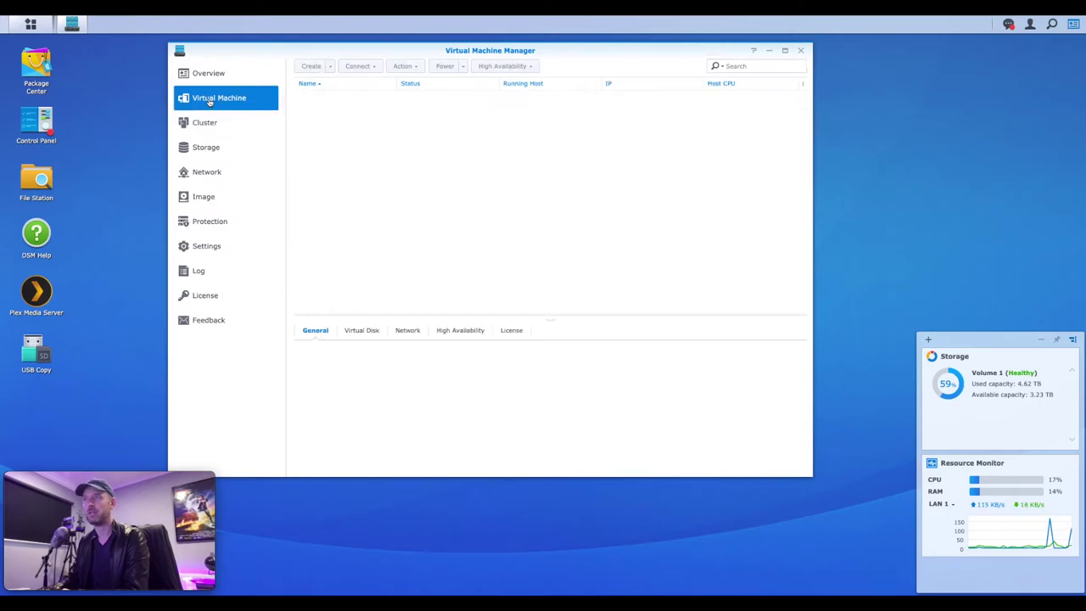
Step: Start a new Linux virtual machine on the chosen storage and name it CentOSServerDemo
click(311, 66)
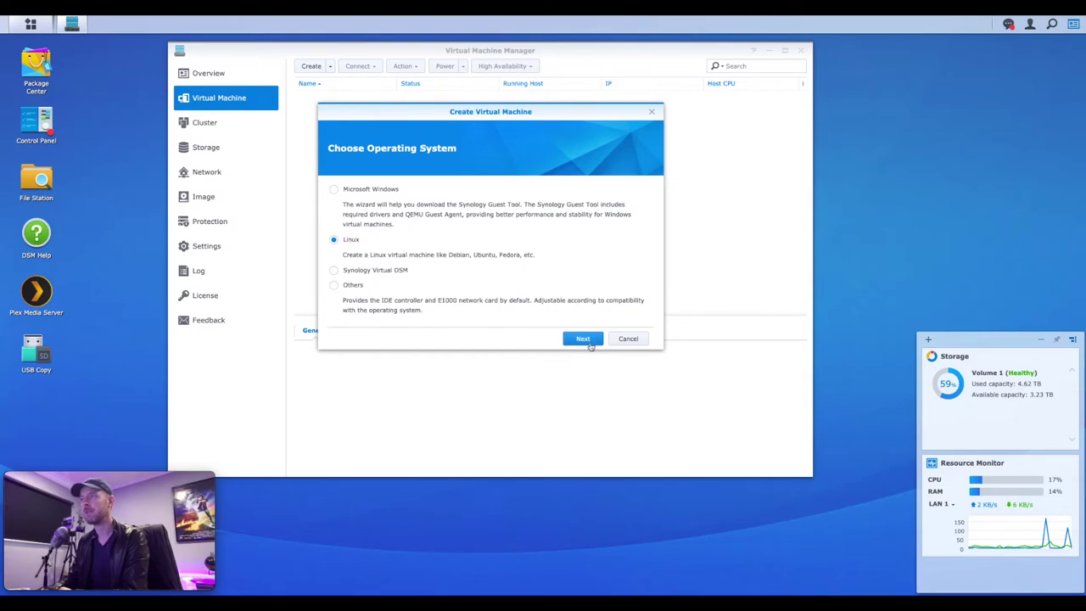
click(583, 339)
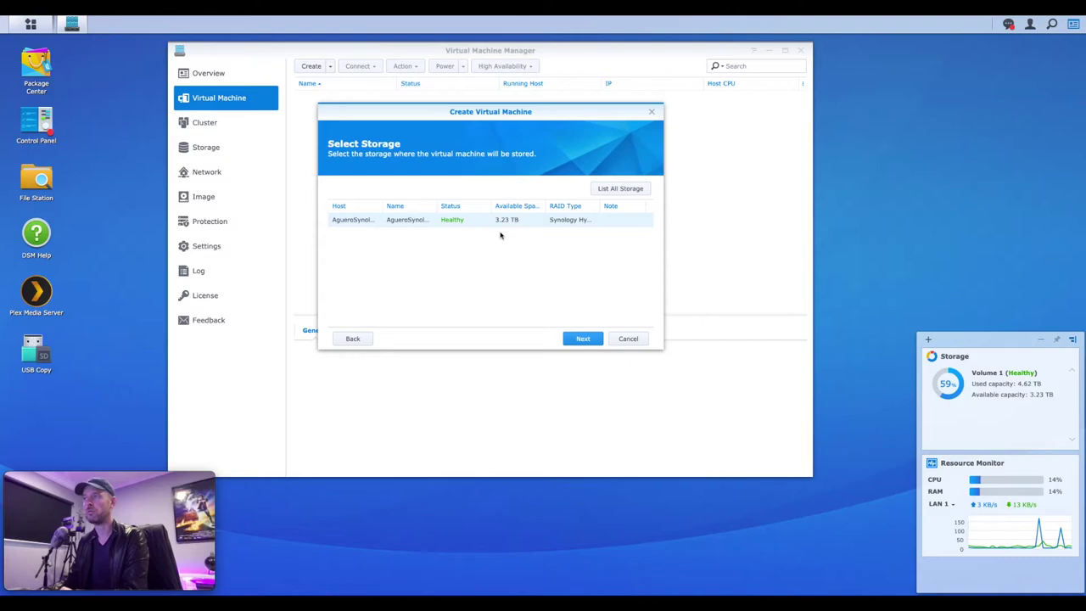
click(587, 340)
click(464, 192)
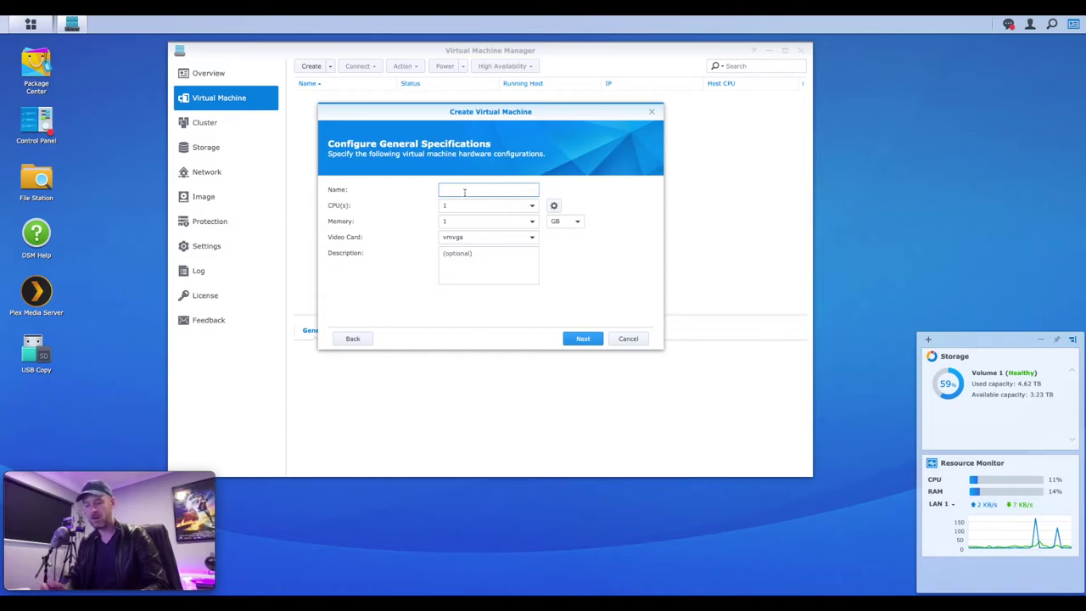
text(nto)
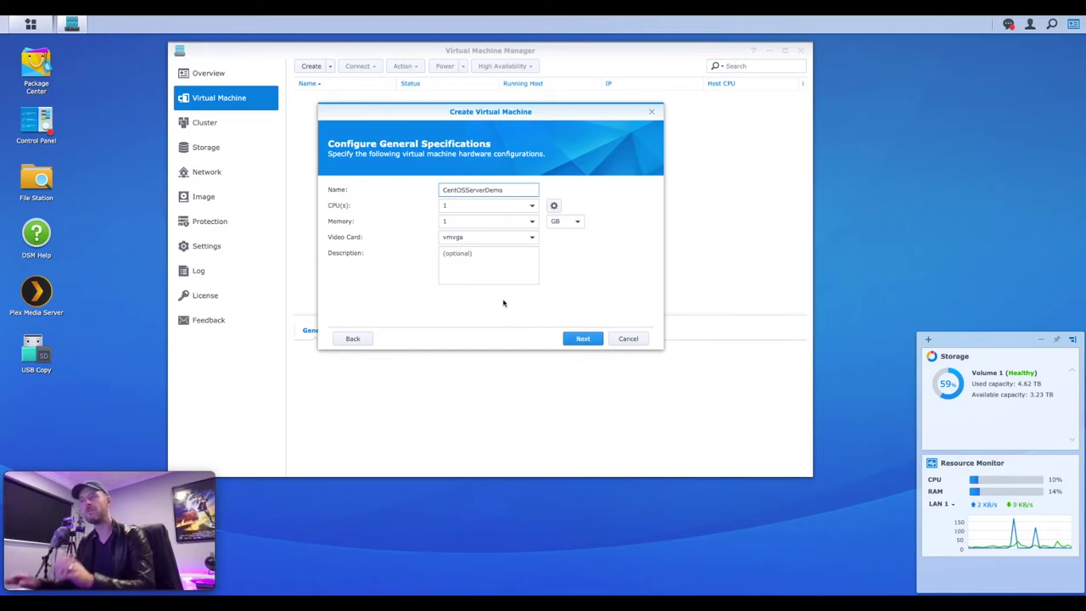
Step: Keep 1 CPU, set memory to 2 GB, and continue to the Storage page
click(532, 206)
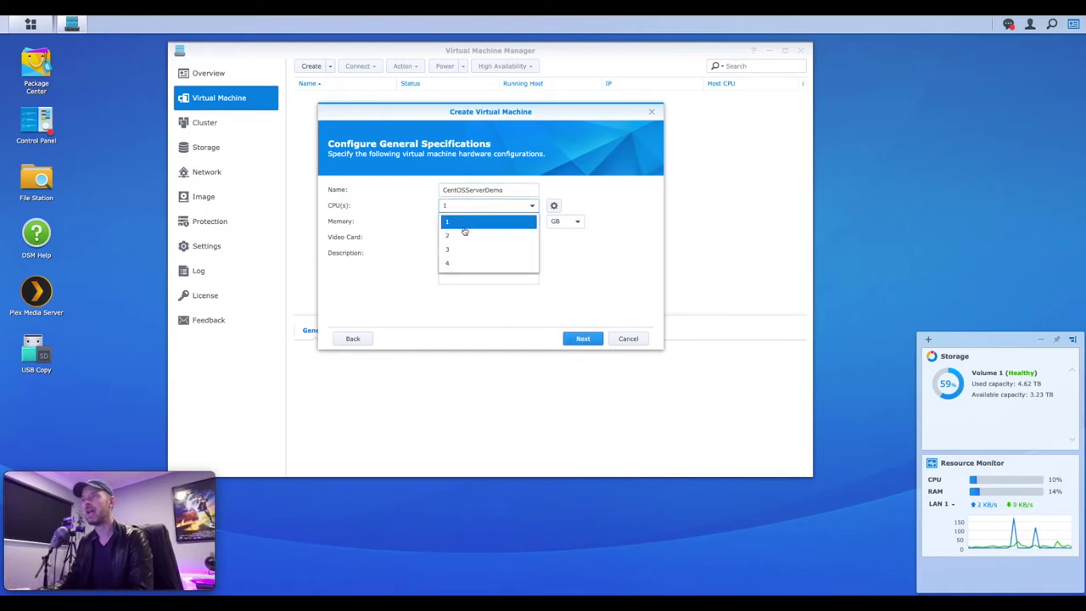
click(609, 277)
click(533, 222)
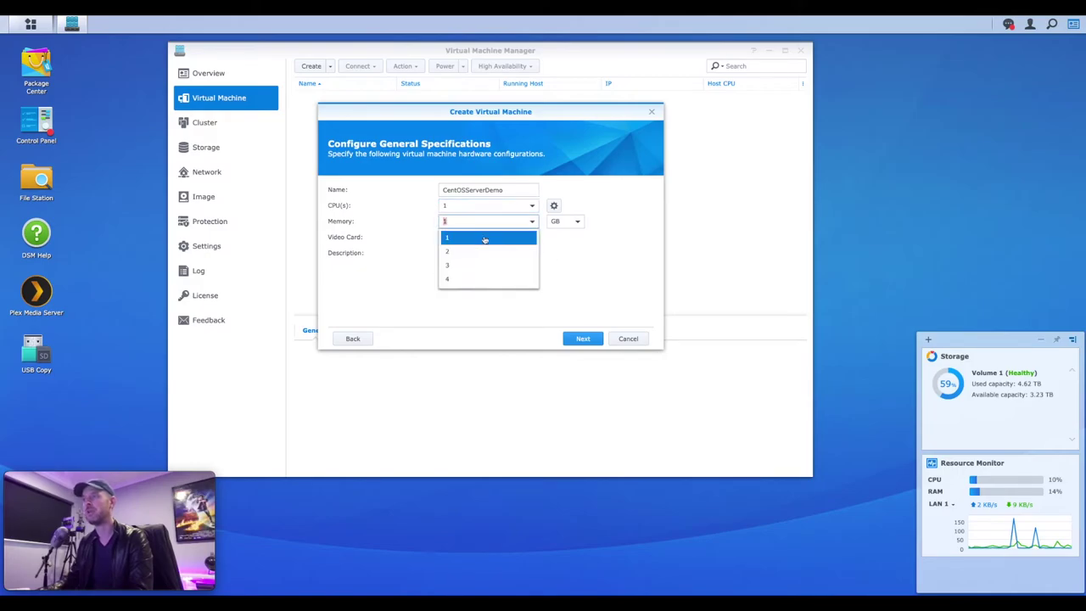
click(618, 283)
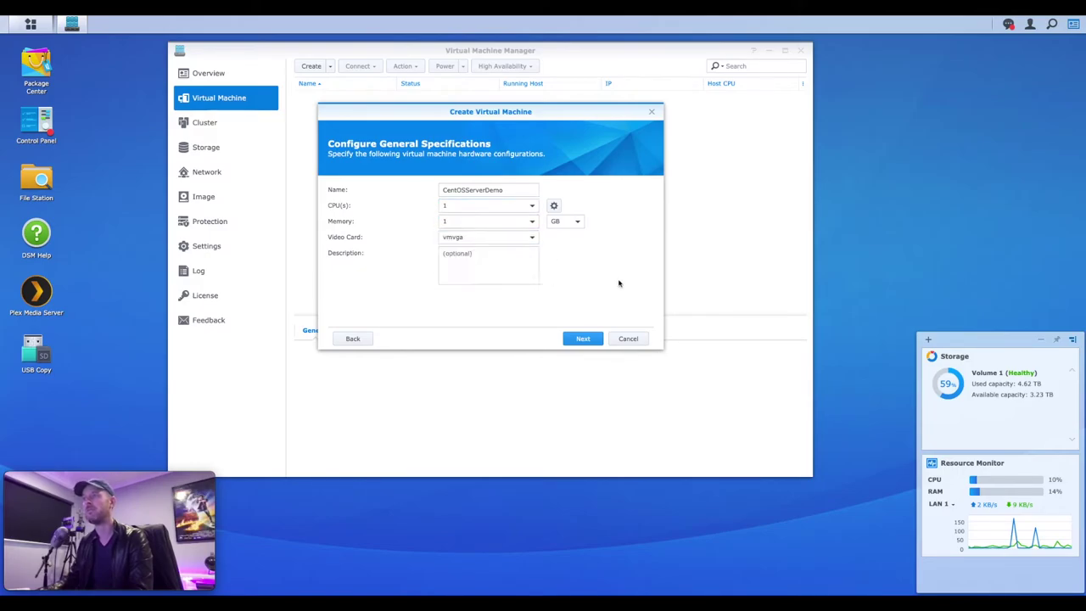
click(576, 221)
click(675, 245)
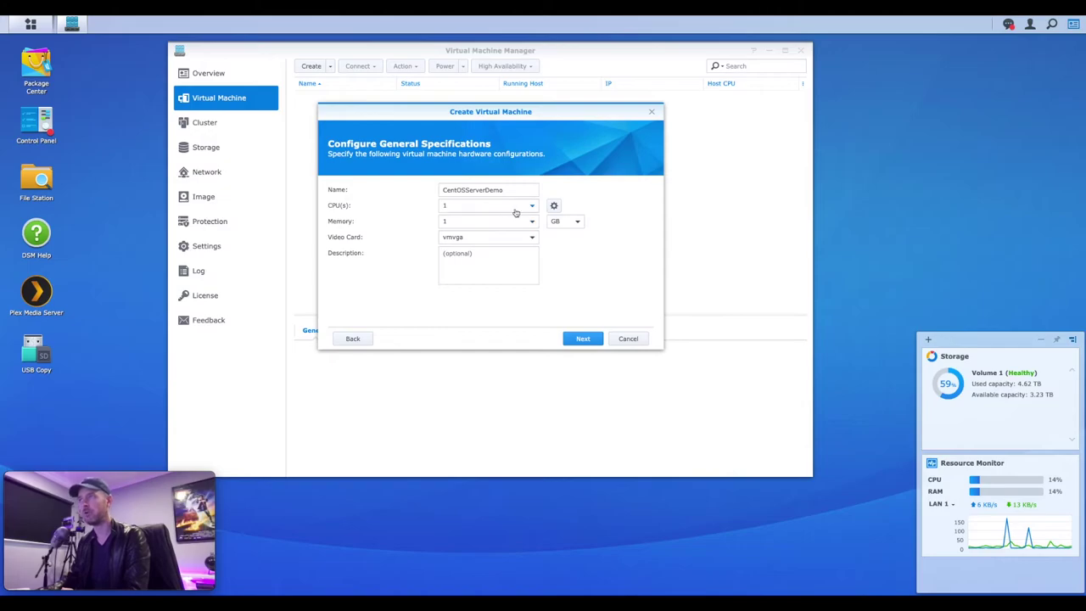
click(532, 223)
click(467, 253)
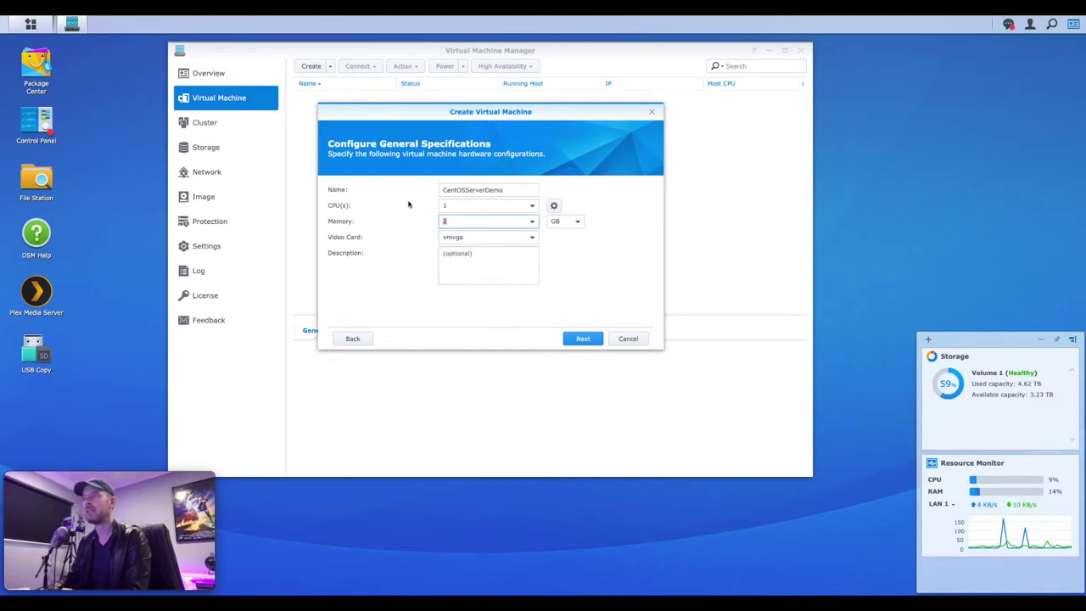
click(598, 274)
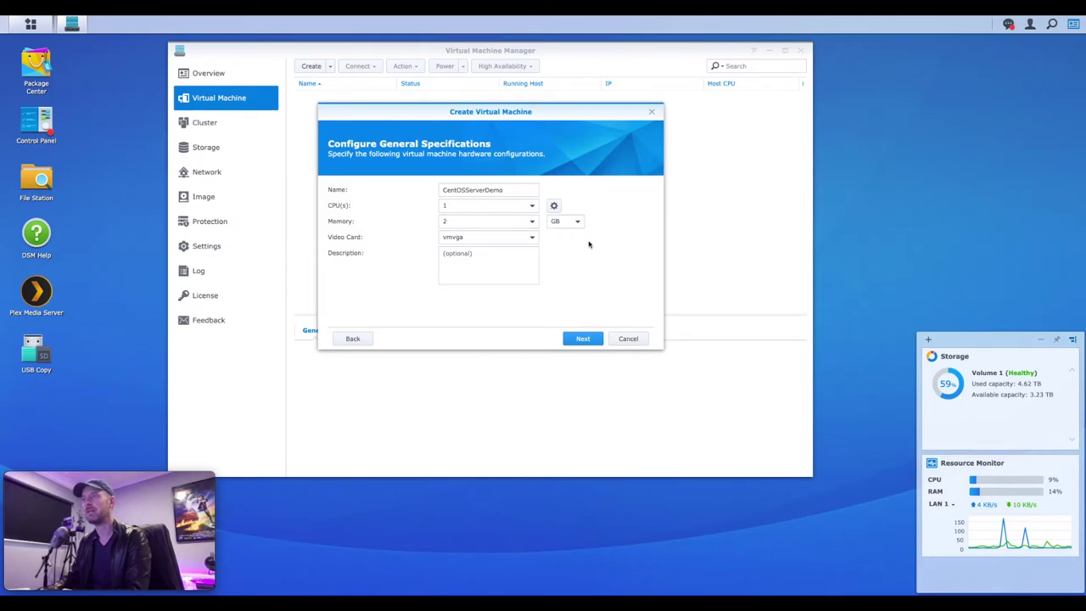
click(583, 338)
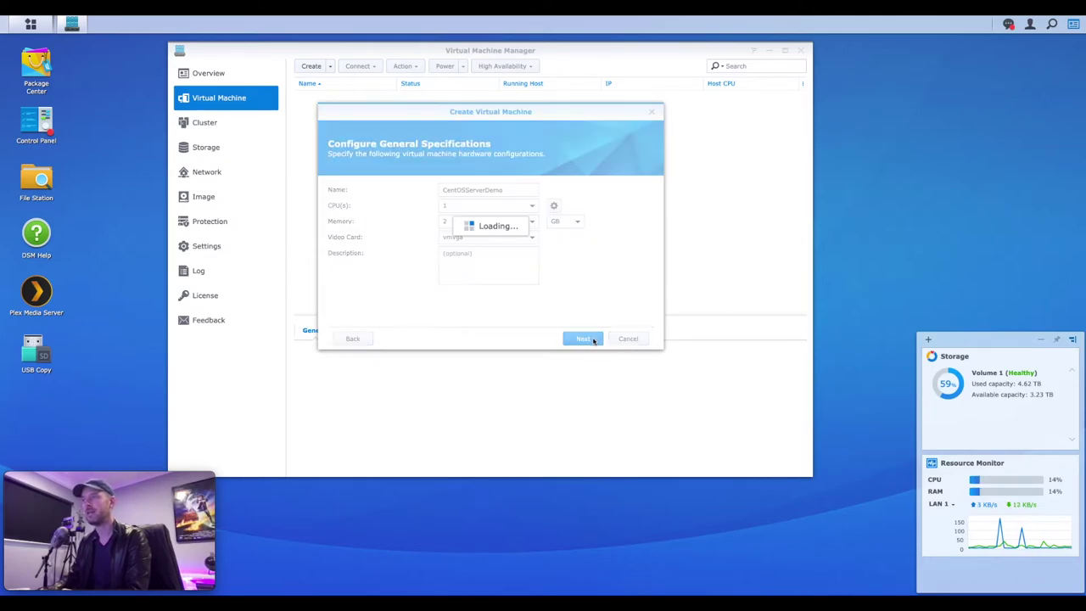
Step: Enter 40 GB for Virtual Disk 1 and continue to the network settings
click(462, 190)
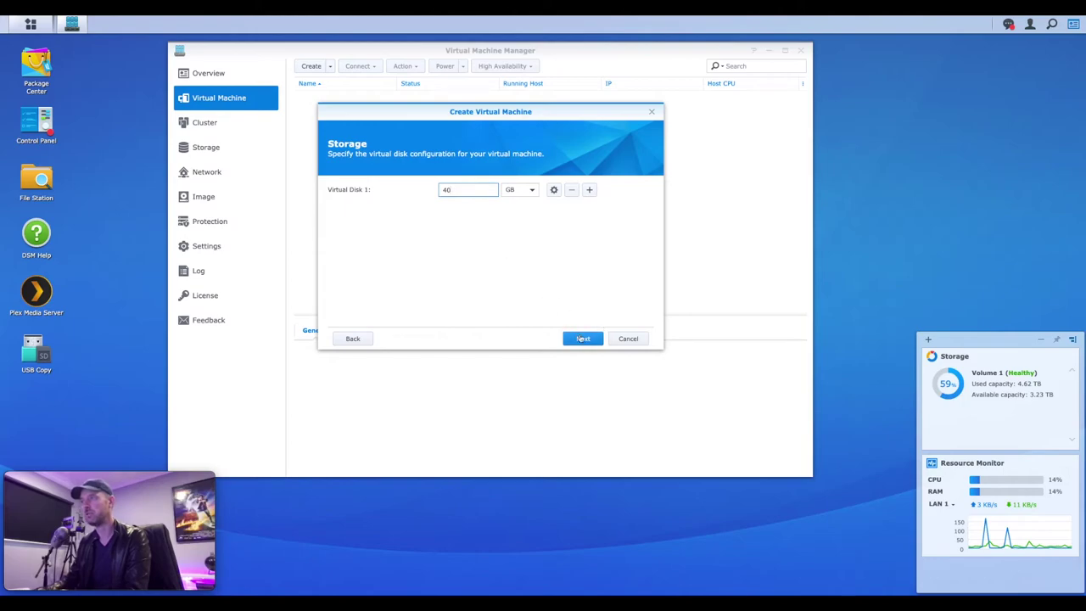
click(588, 341)
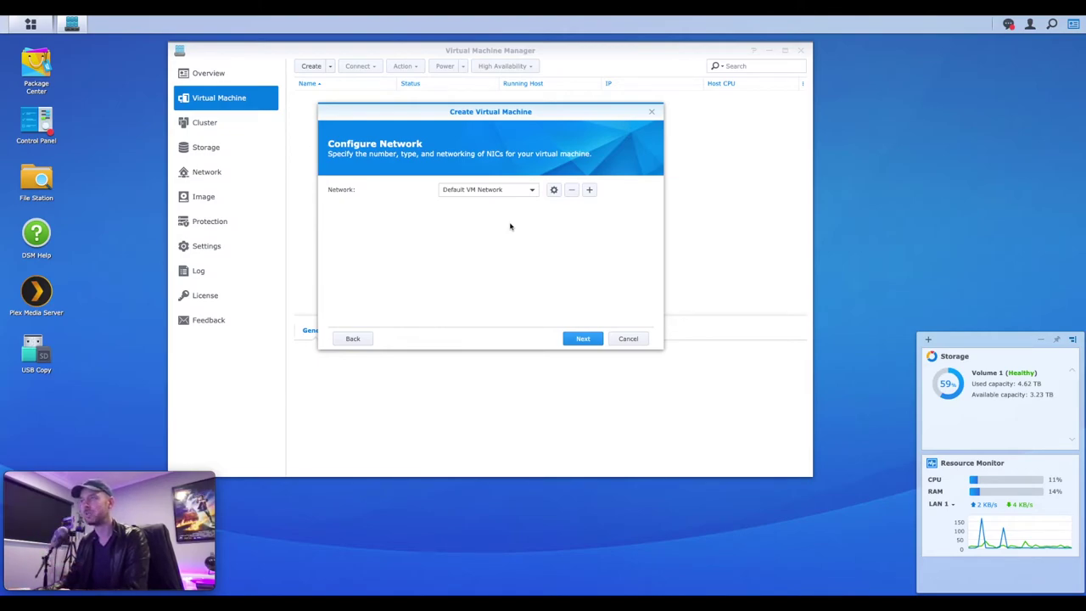
Step: Keep Default VM Network and set the CentOS 8 ISO from Data > Applications > LINUX > Linux CentOS as bootup ISO
click(584, 340)
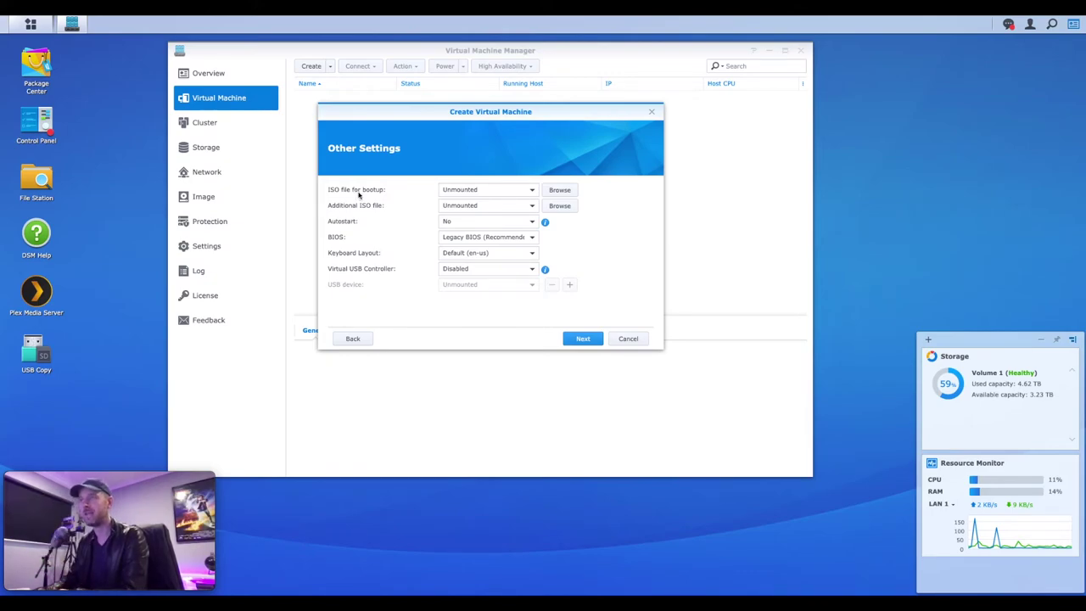
click(531, 194)
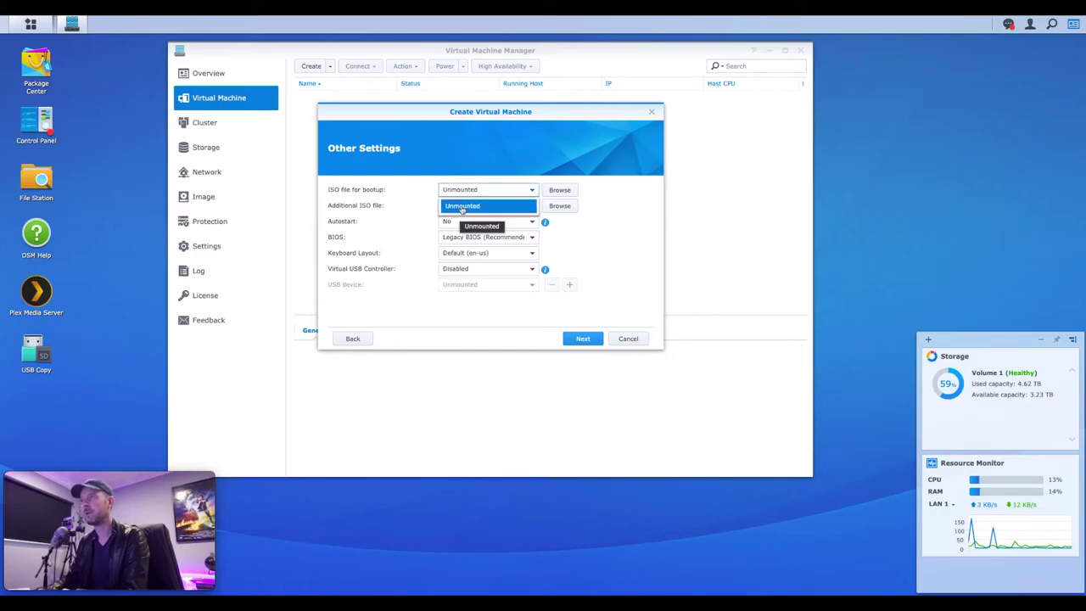
click(511, 208)
click(560, 190)
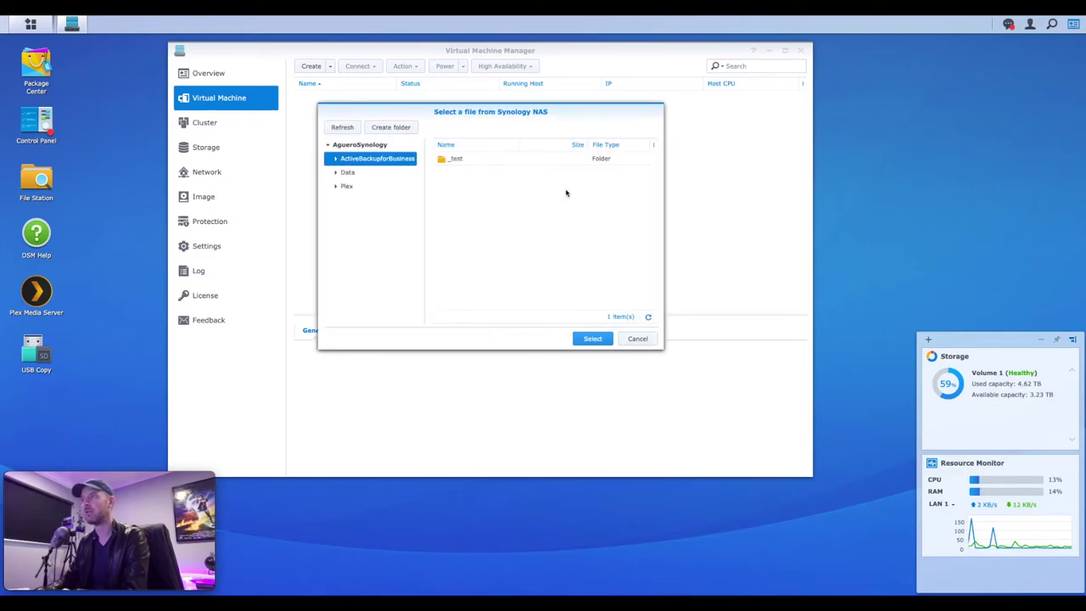
click(336, 172)
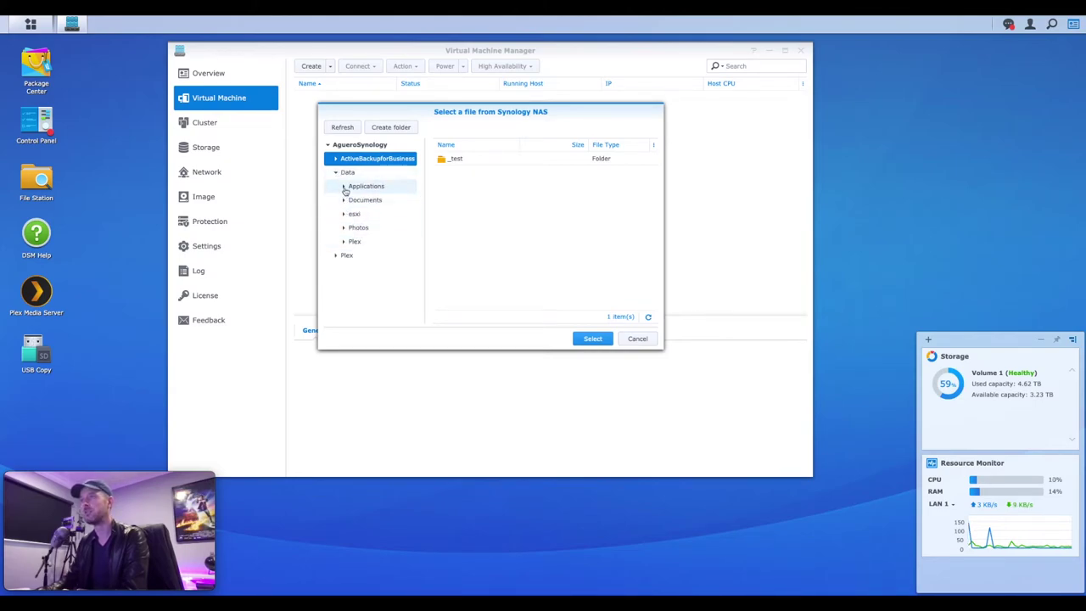
double_click(374, 186)
drag(419, 161, 420, 233)
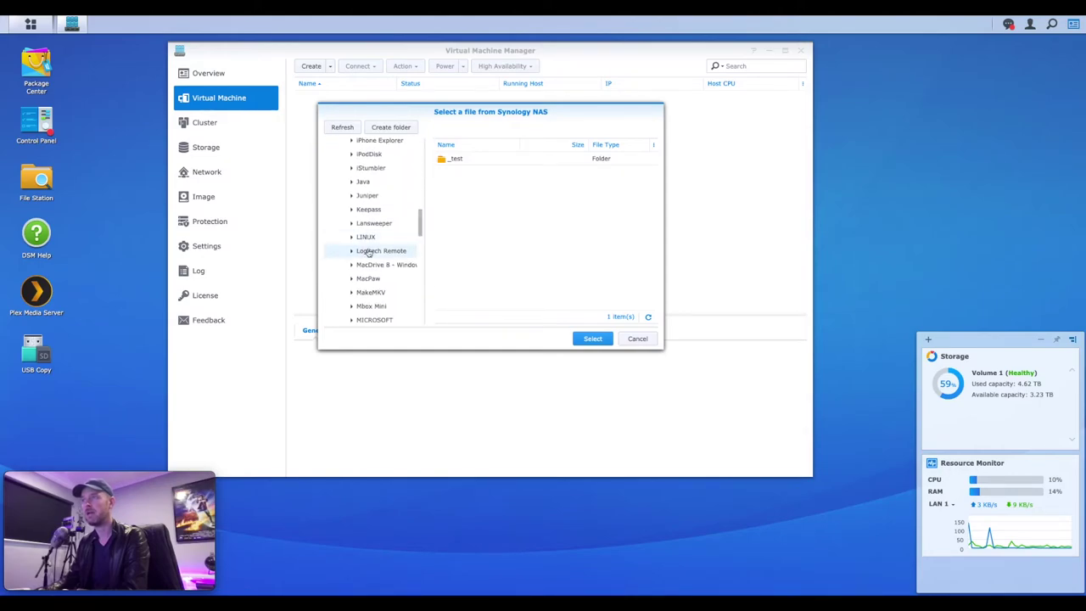
click(352, 238)
click(387, 265)
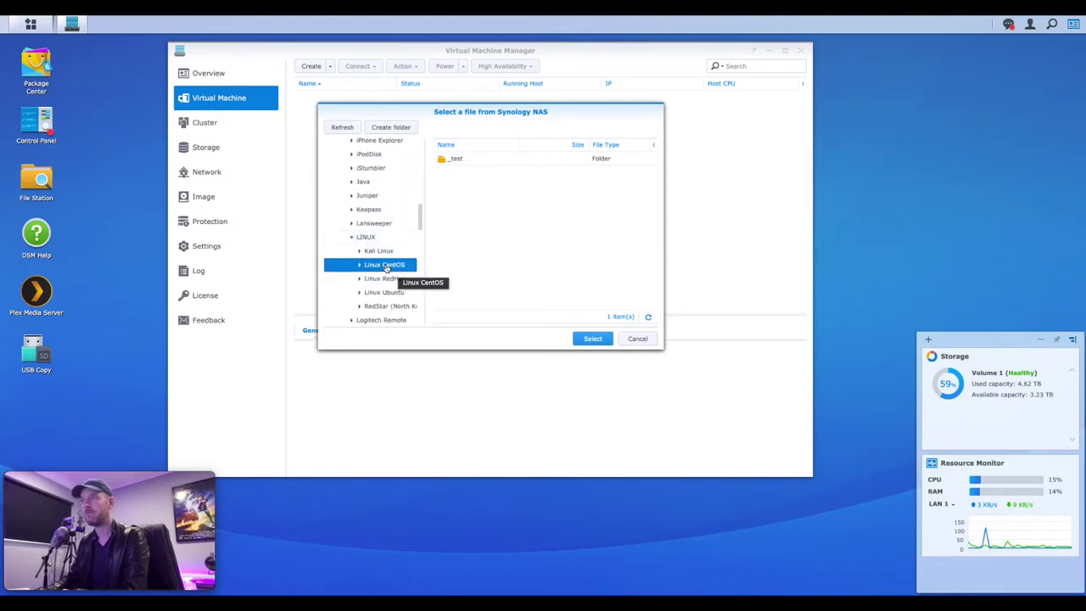
drag(522, 144, 524, 145)
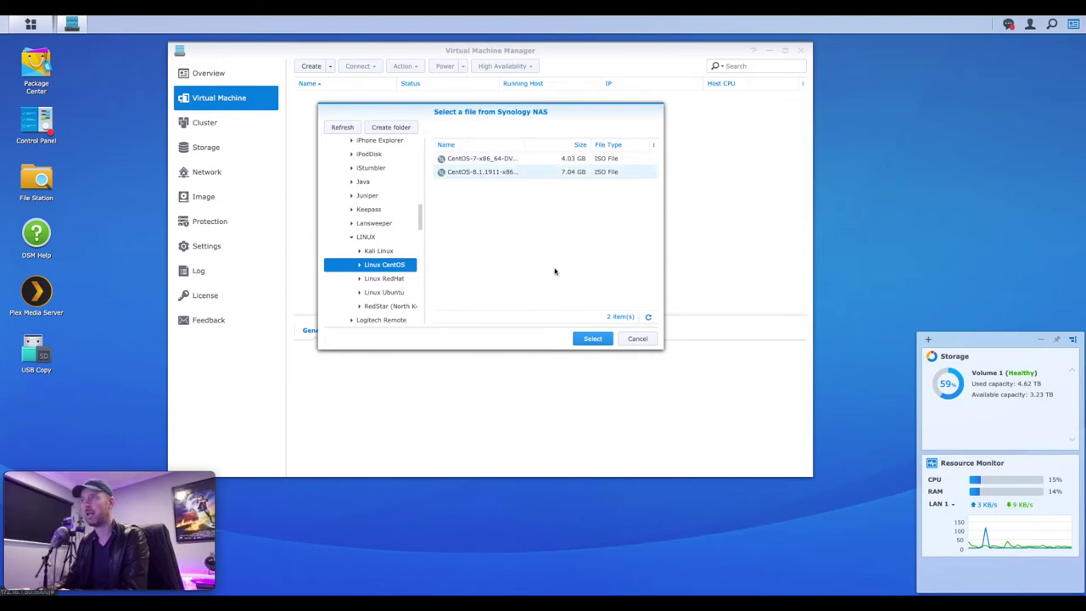
click(596, 340)
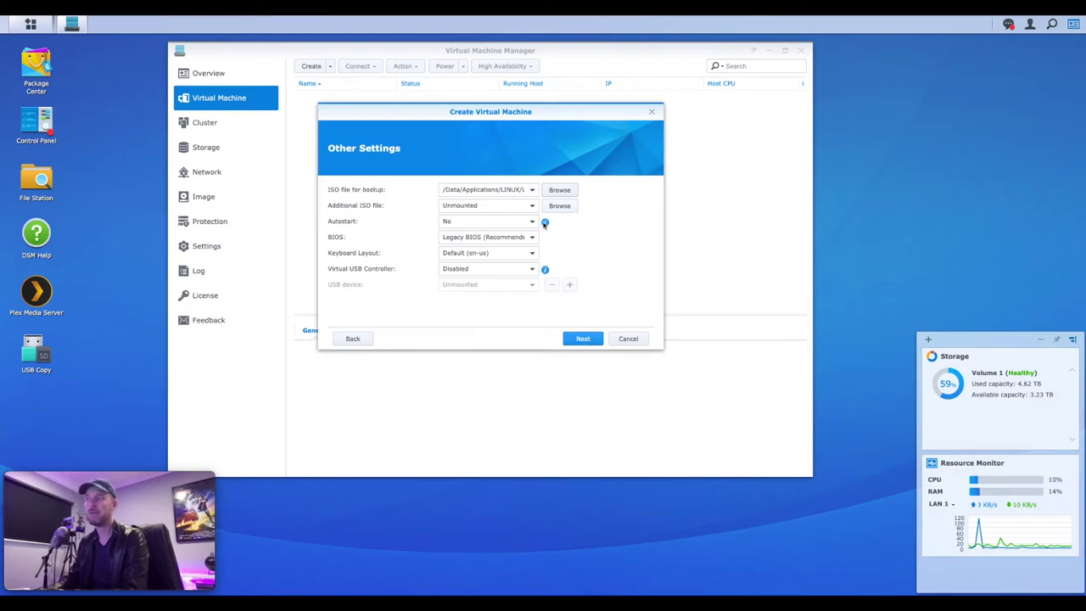
drag(475, 114, 490, 125)
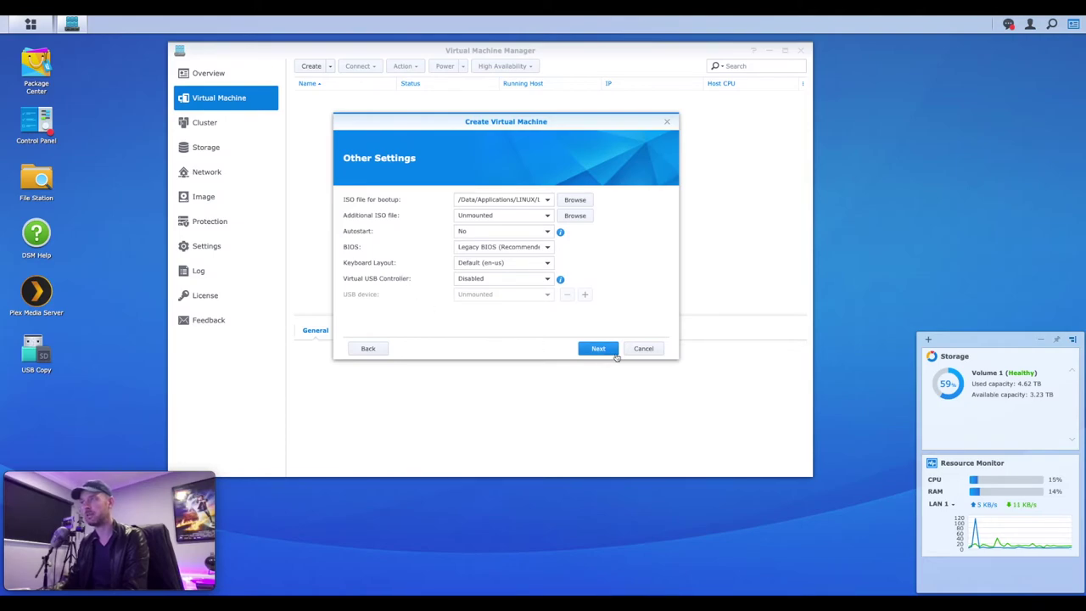
Step: Allow admin to control the VM, review the summary, and create CentOSServerDemo
click(598, 349)
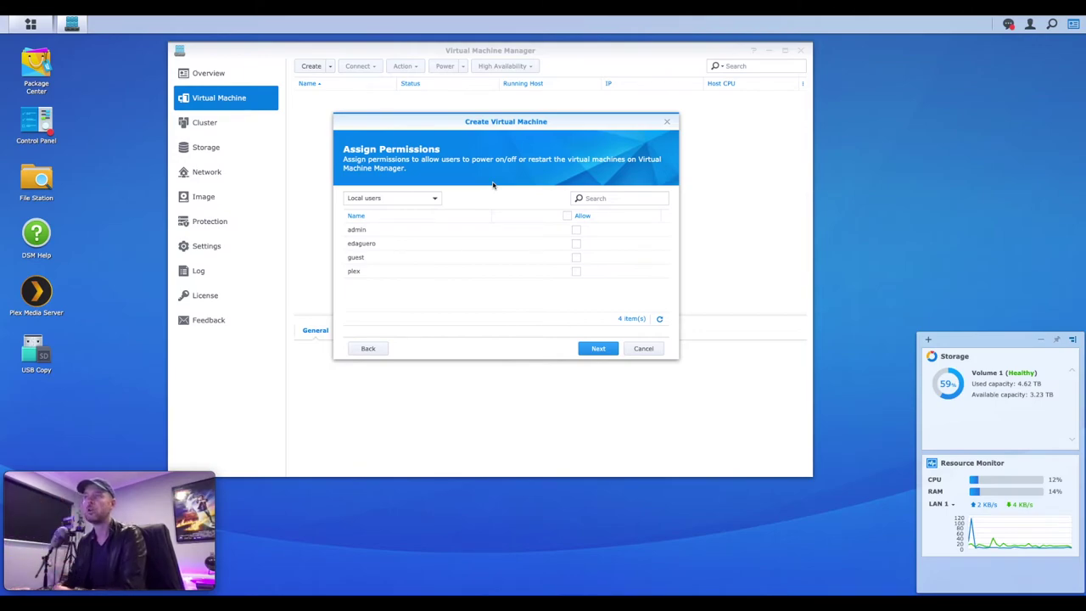
click(577, 230)
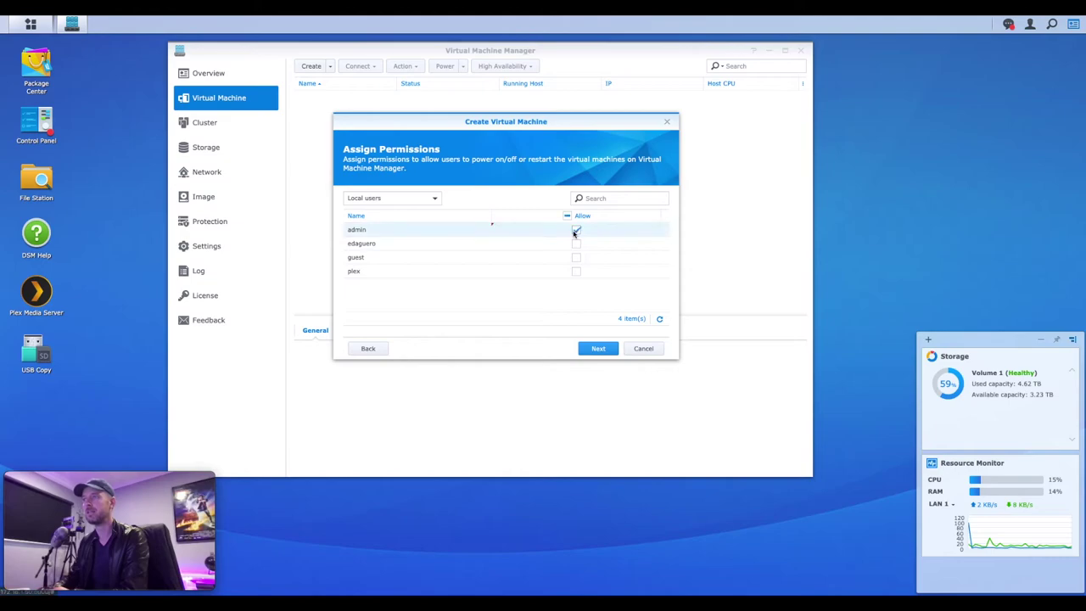
click(600, 350)
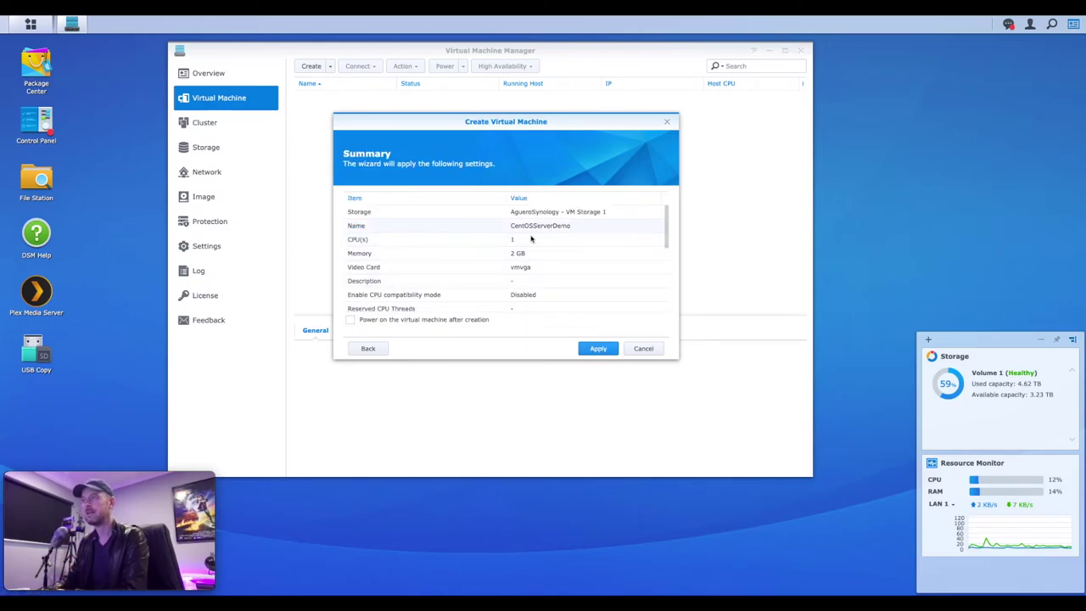
scroll(670, 238, down, 8)
scroll(660, 229, up, 10)
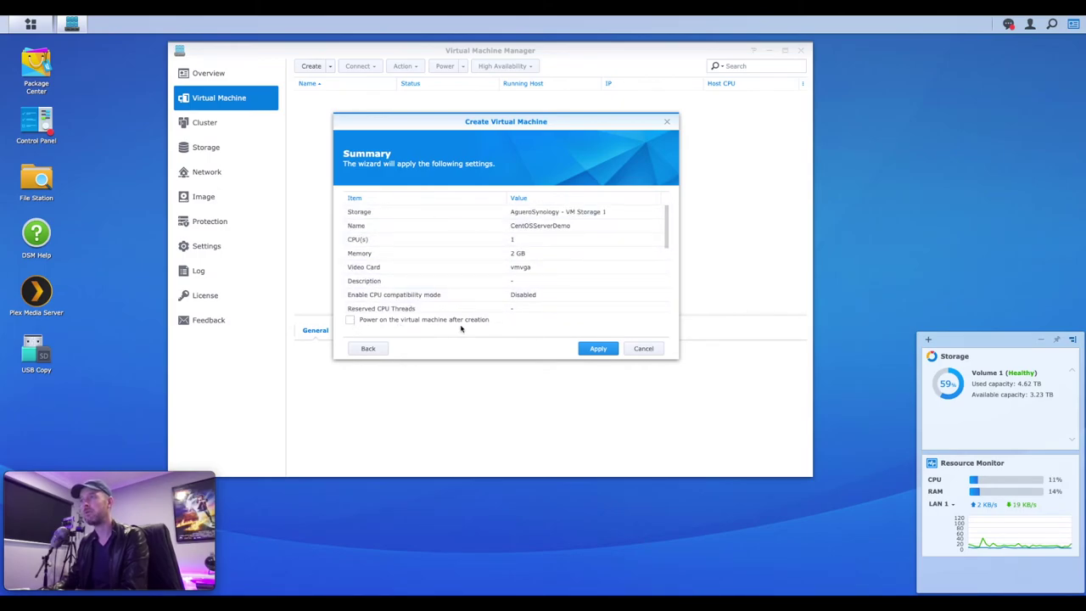
click(598, 349)
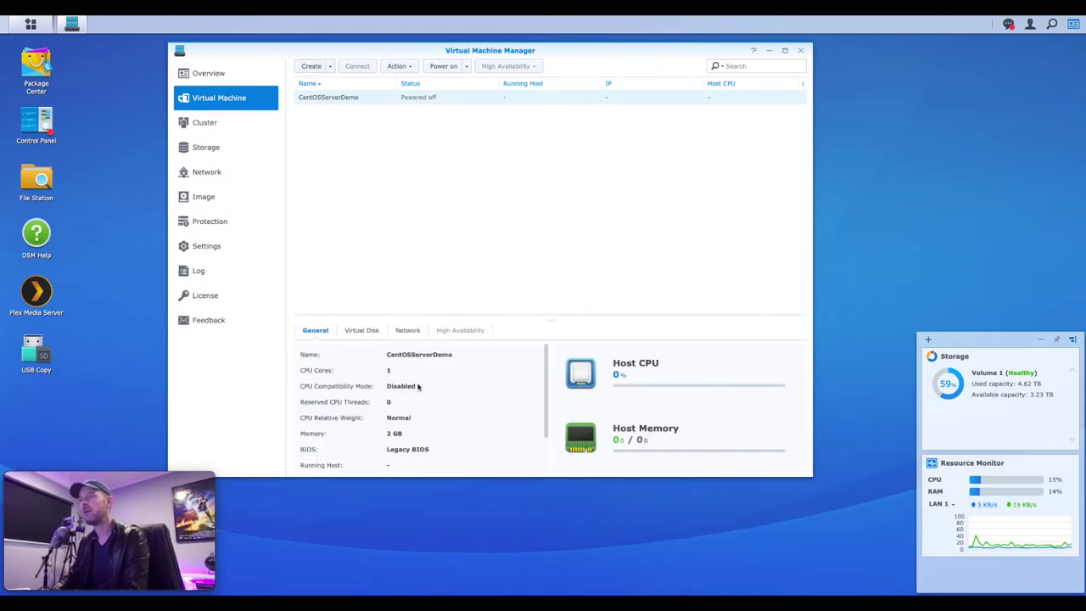
Step: Review CentOSServerDemo's General, Virtual Disk and Network details, then power it on and open its console
scroll(422, 383, down, 2)
scroll(431, 383, up, 2)
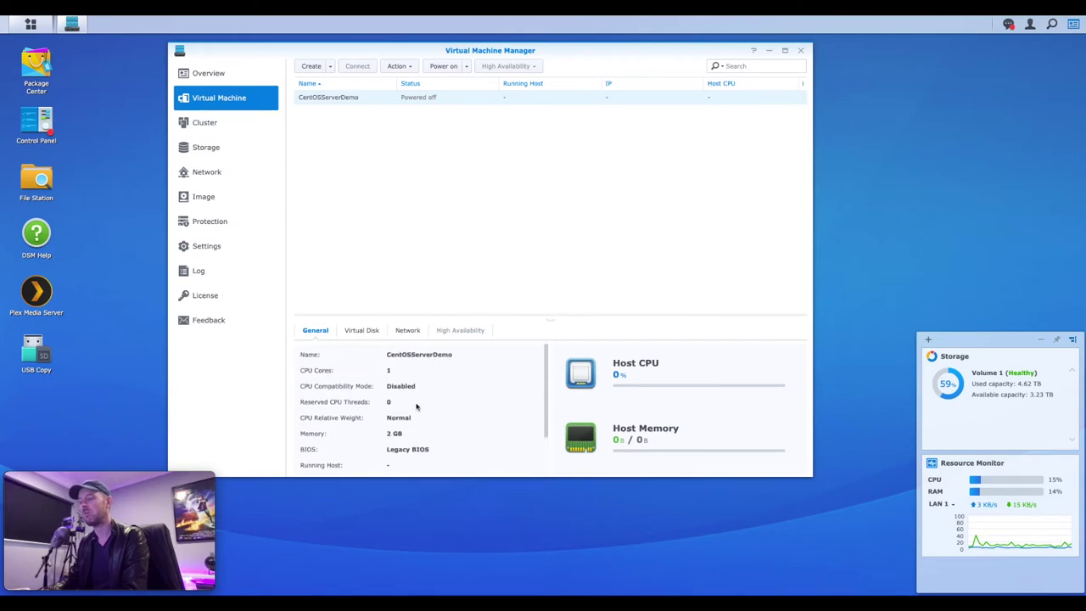
click(360, 330)
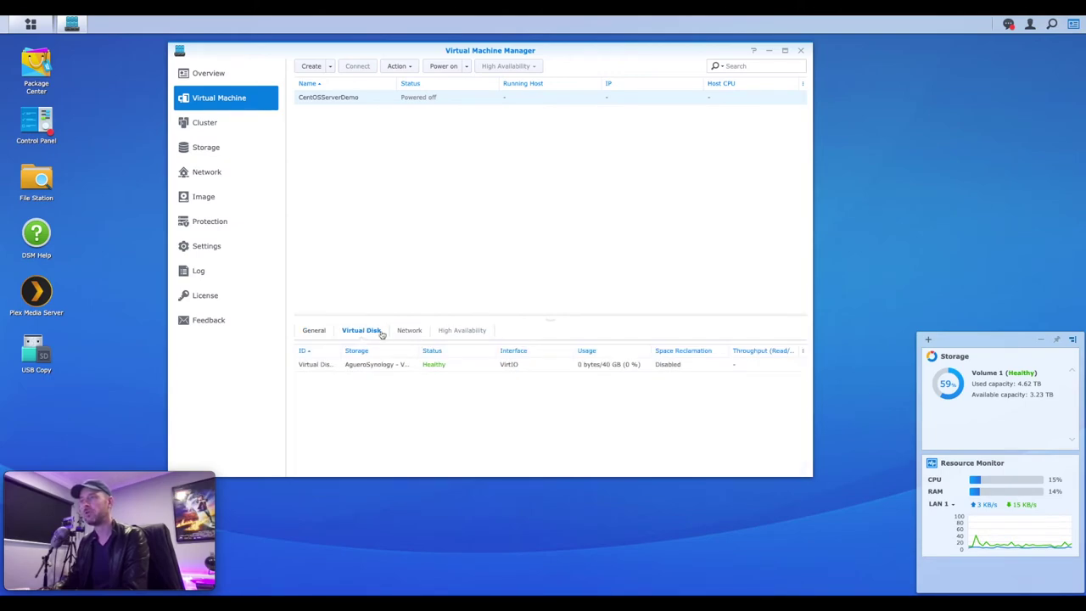
click(412, 333)
click(317, 332)
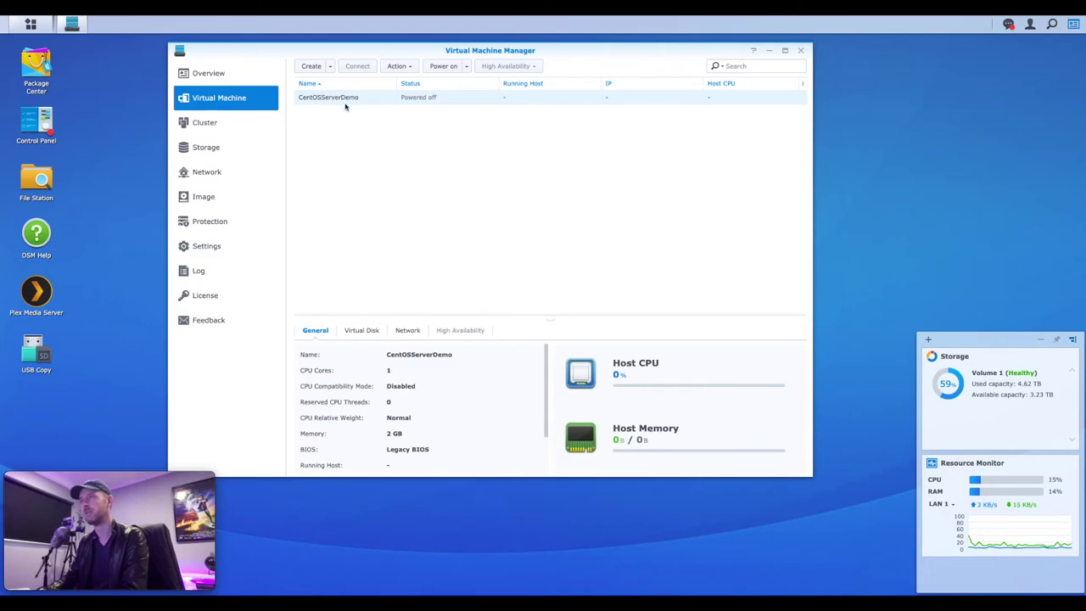
click(447, 68)
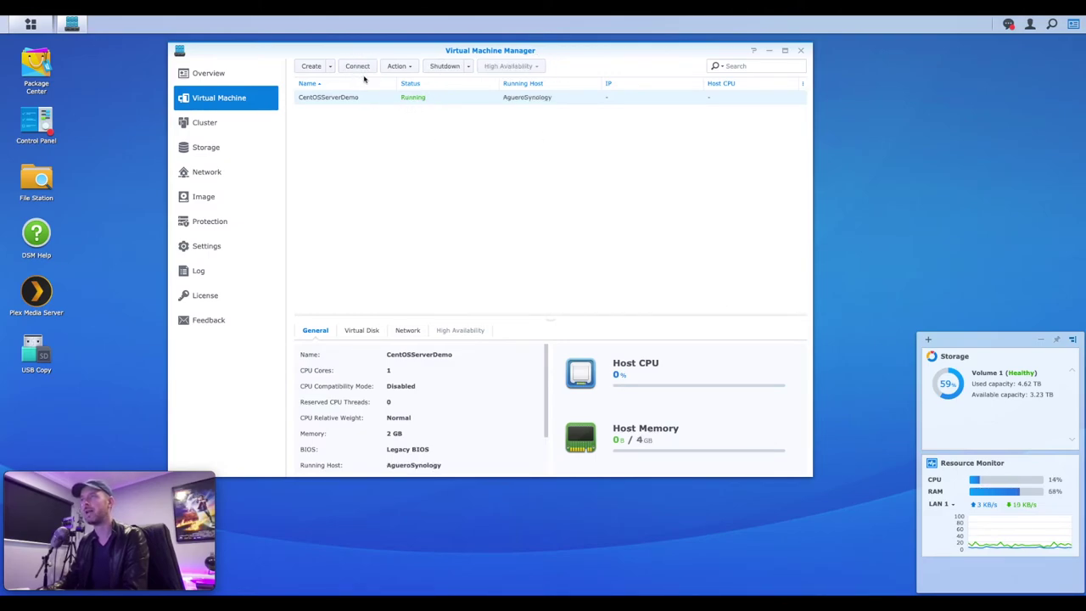
click(357, 66)
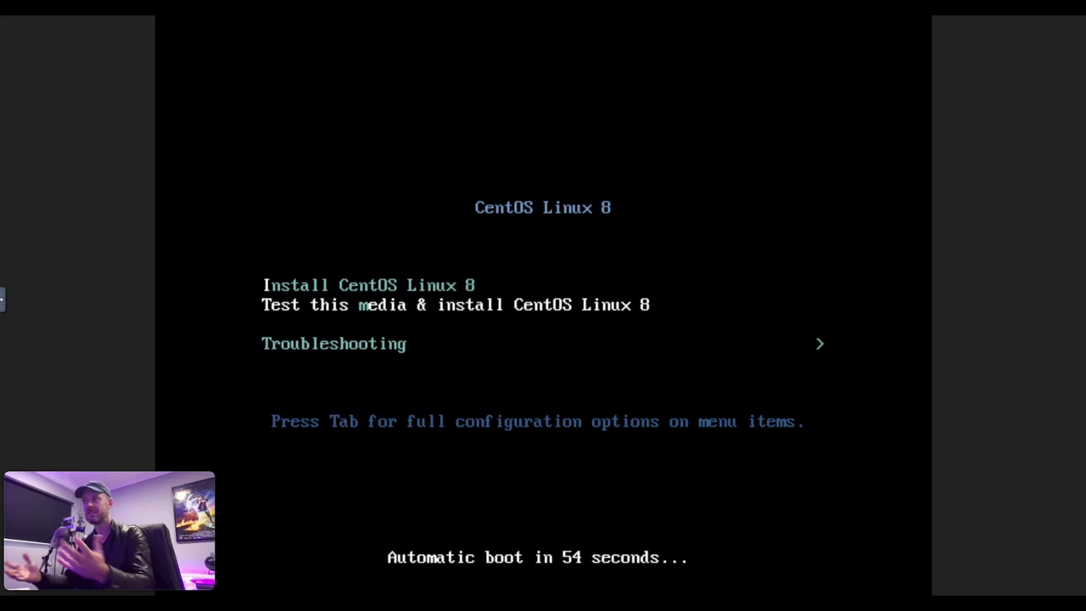
Step: Launch the Install CentOS Linux 8 entry from the console boot menu
key(Up)
key(Down)
key(Down)
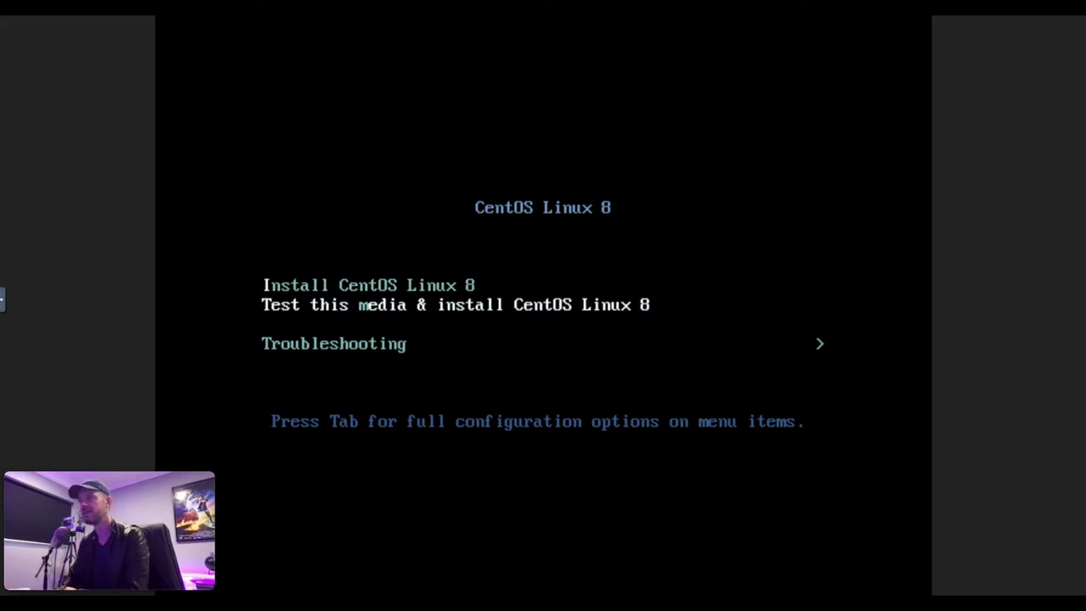
key(Up)
key(Down)
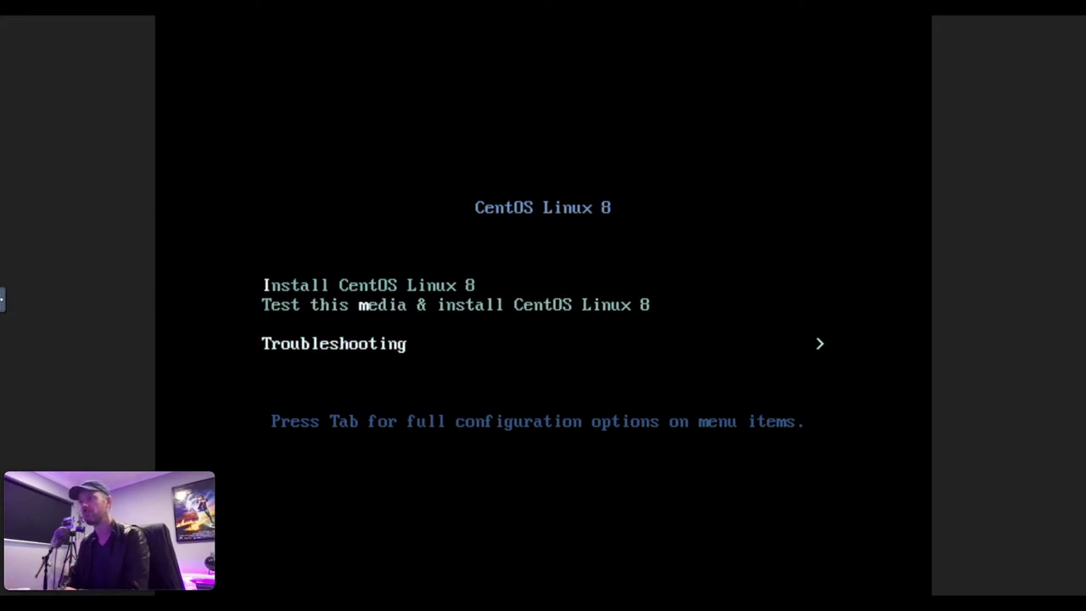
key(Up)
key(Up)
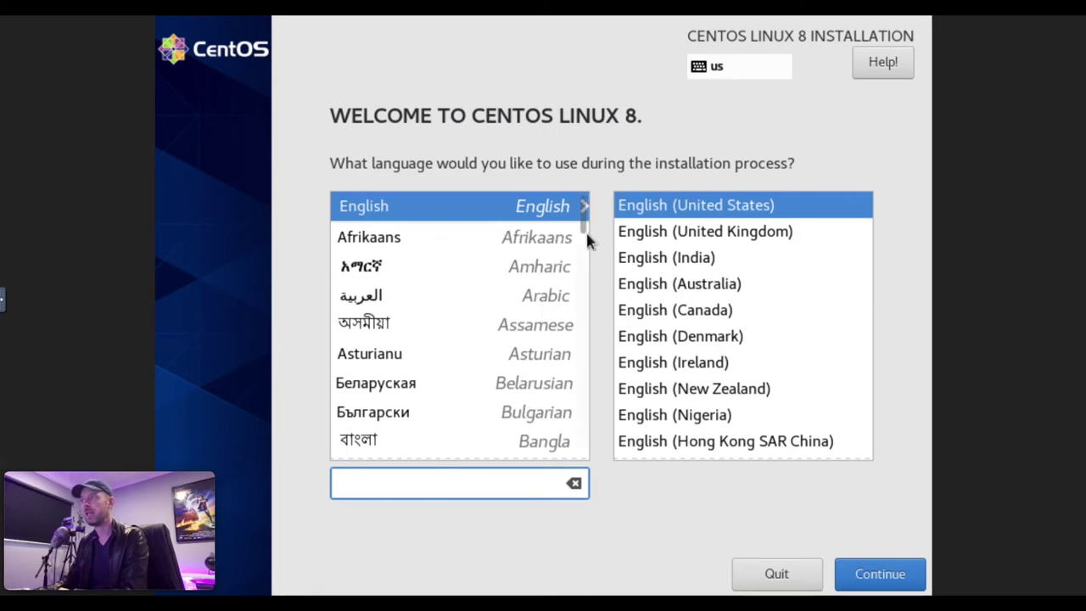
Step: Set the installer language to English (Australia) and keep Server with GUI as the software selection
click(679, 280)
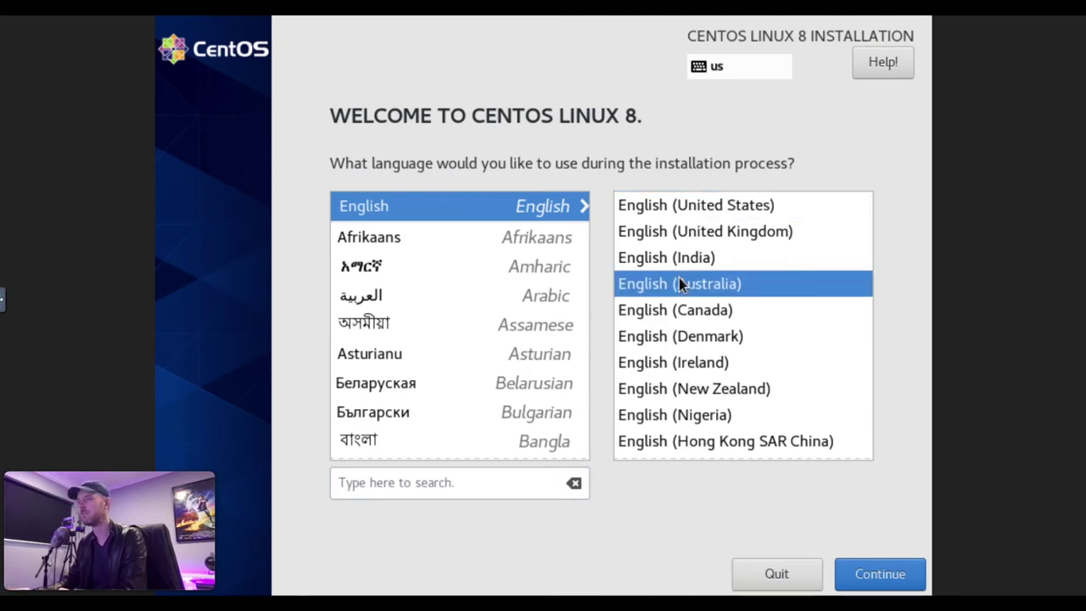
click(888, 575)
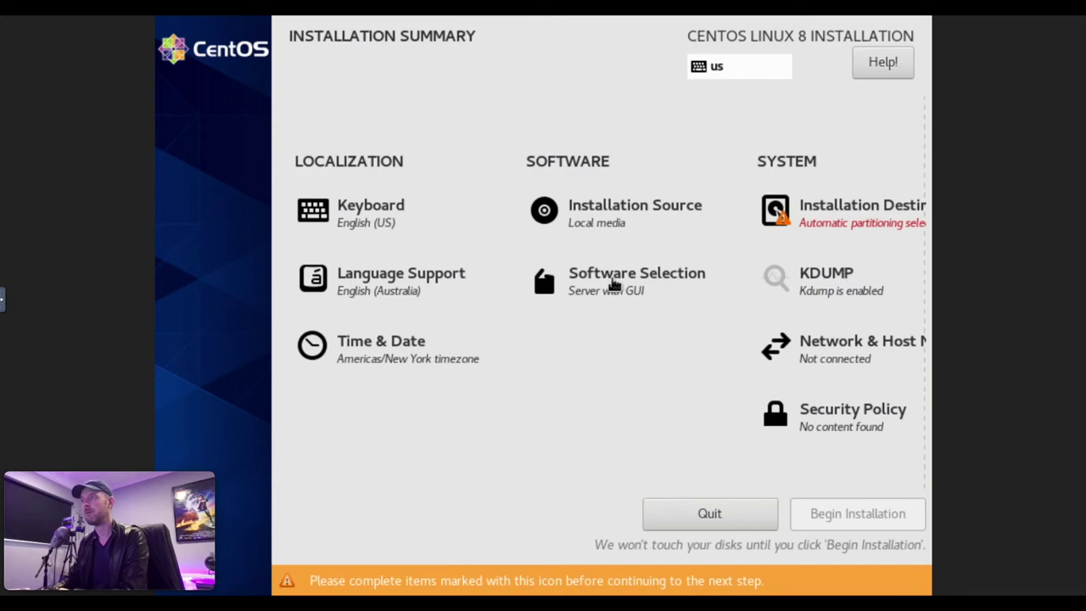
click(601, 284)
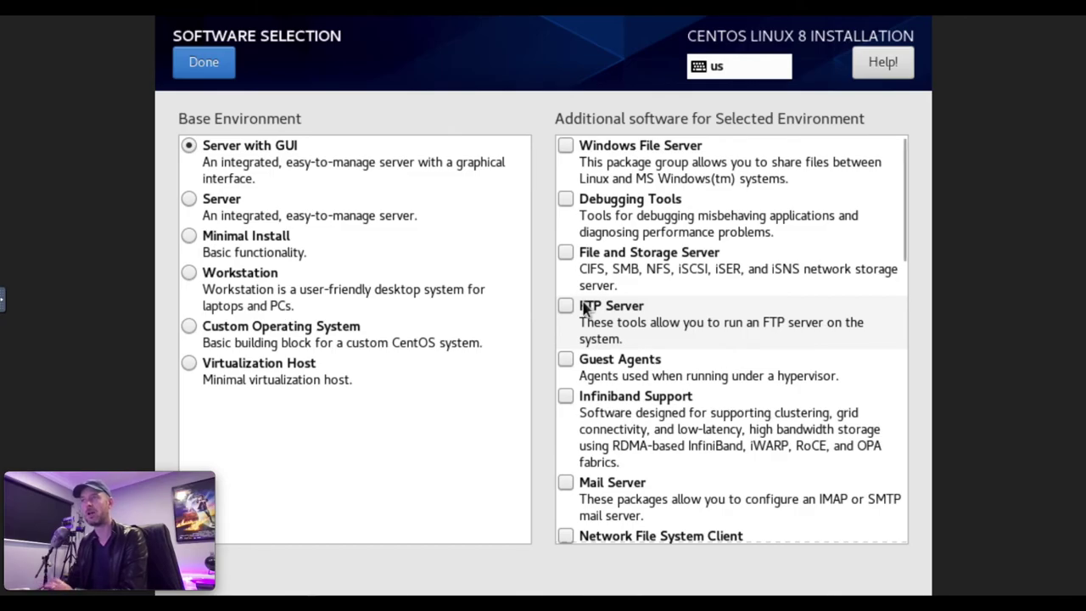
scroll(712, 187, down, 15)
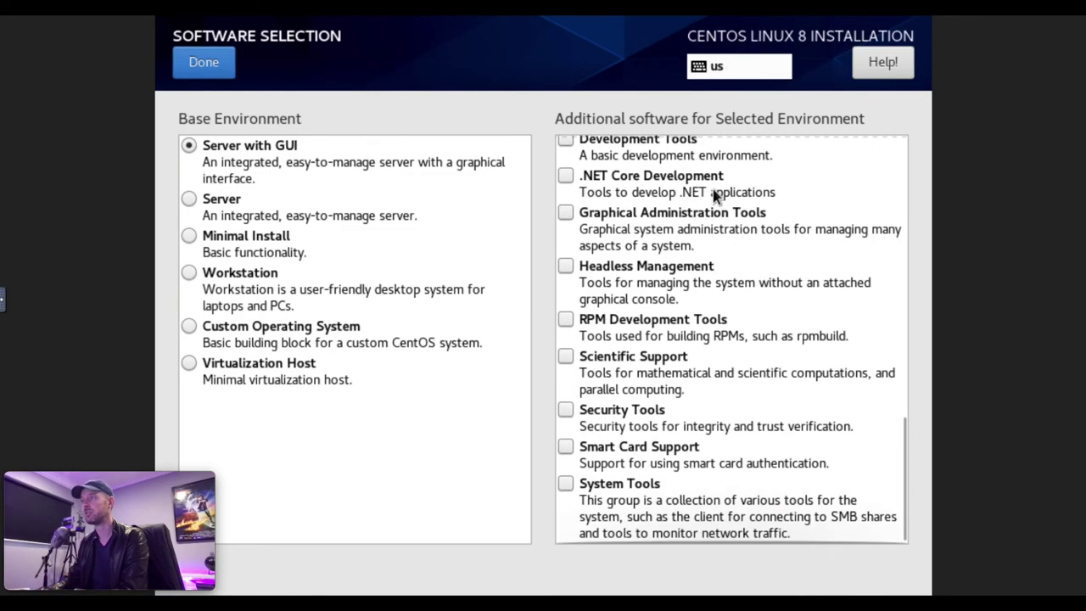
scroll(714, 191, up, 15)
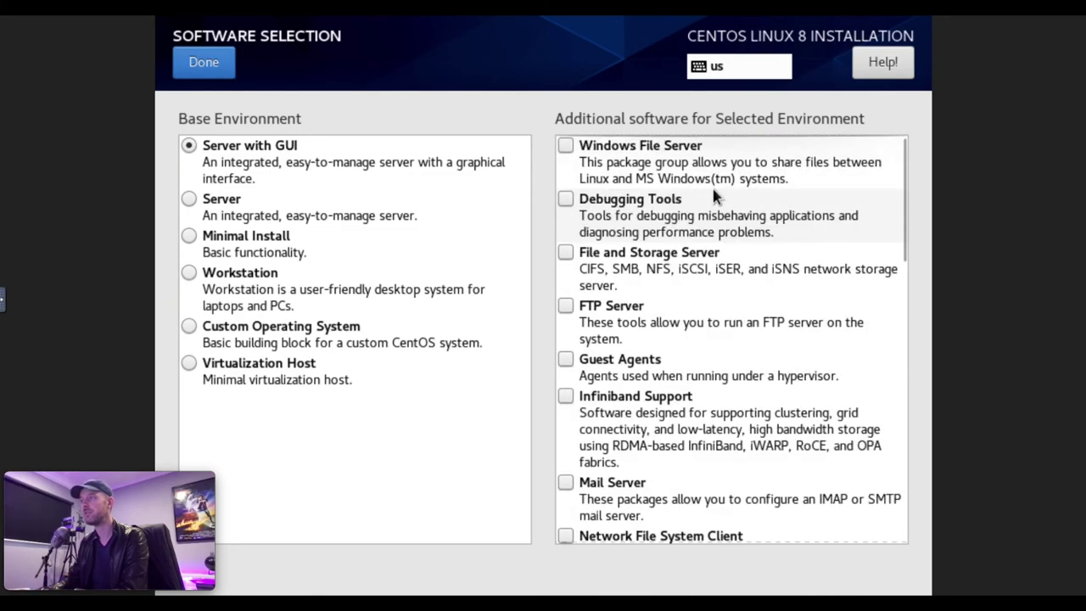
click(207, 72)
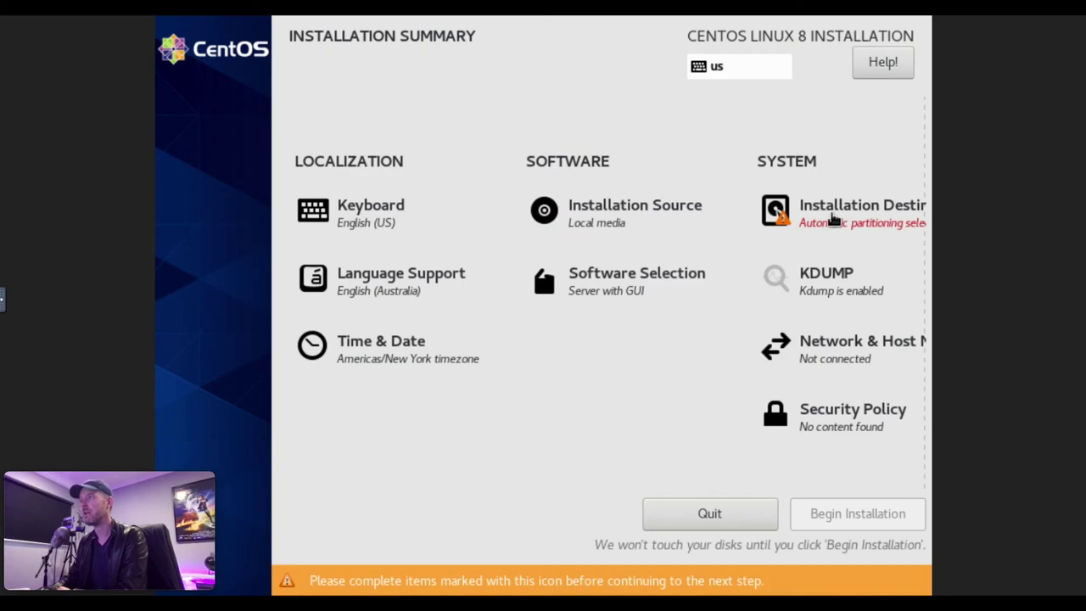
Step: Select the 40 GiB SYNOLOGY iSCSI disk as the installation destination with automatic partitioning
click(843, 221)
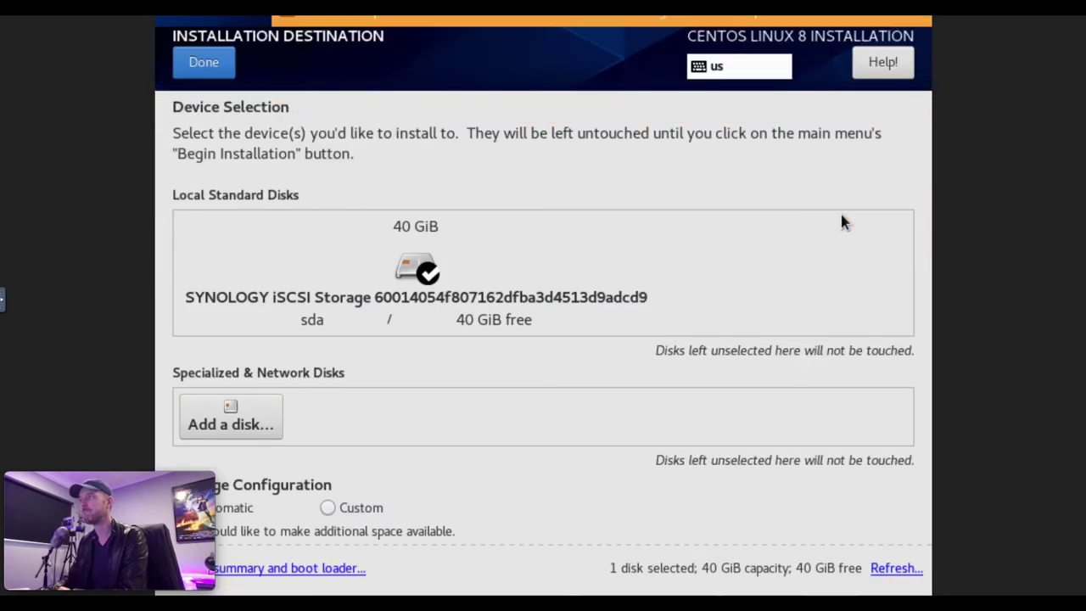
click(422, 270)
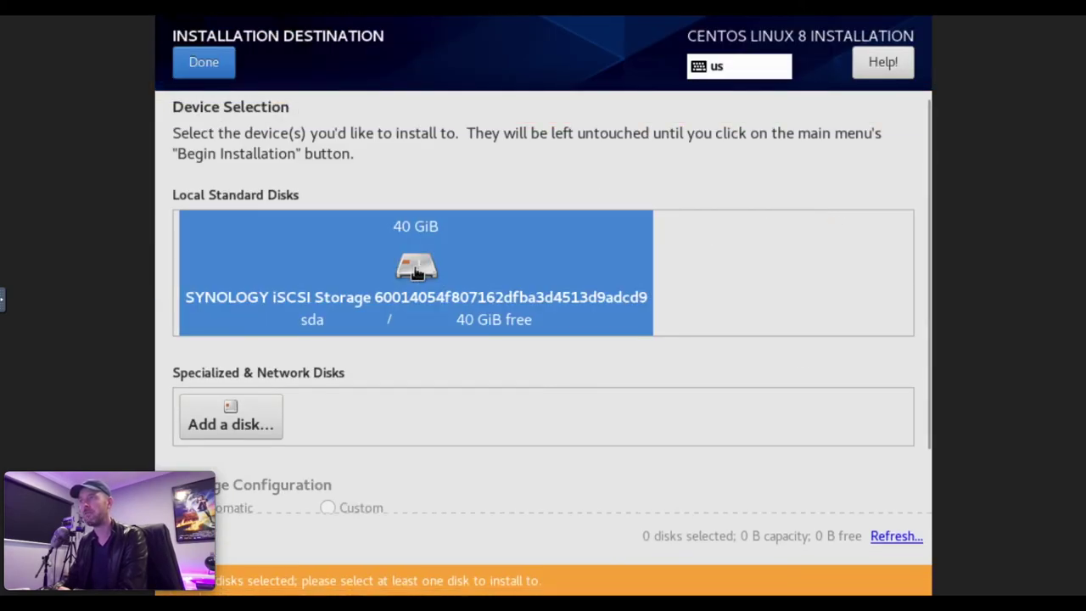
click(409, 270)
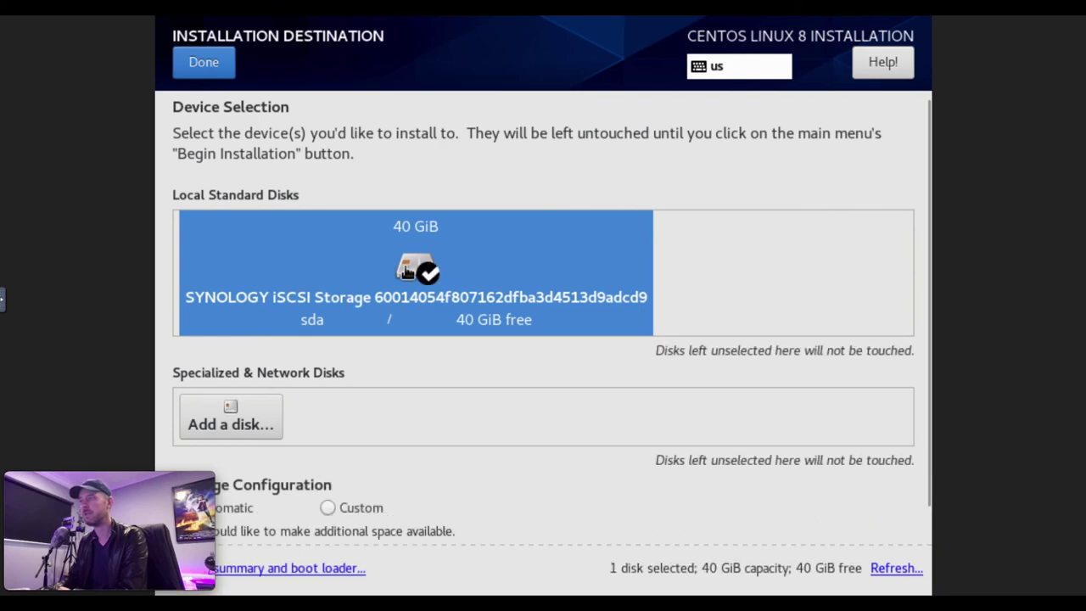
click(408, 272)
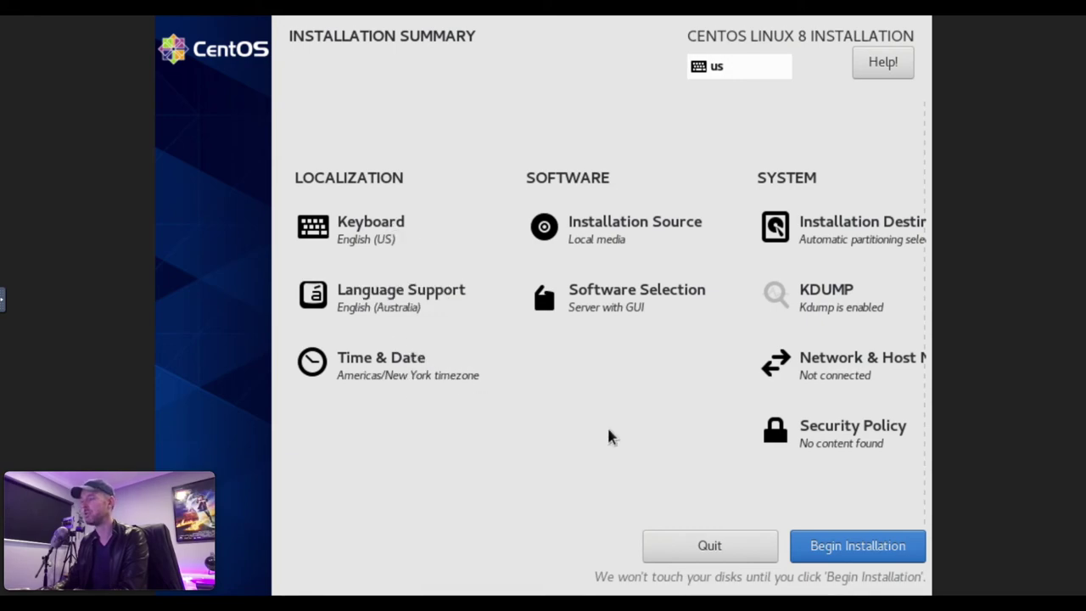
Step: Begin the CentOS installation, set the root password, and bring up the User Creation form
click(867, 550)
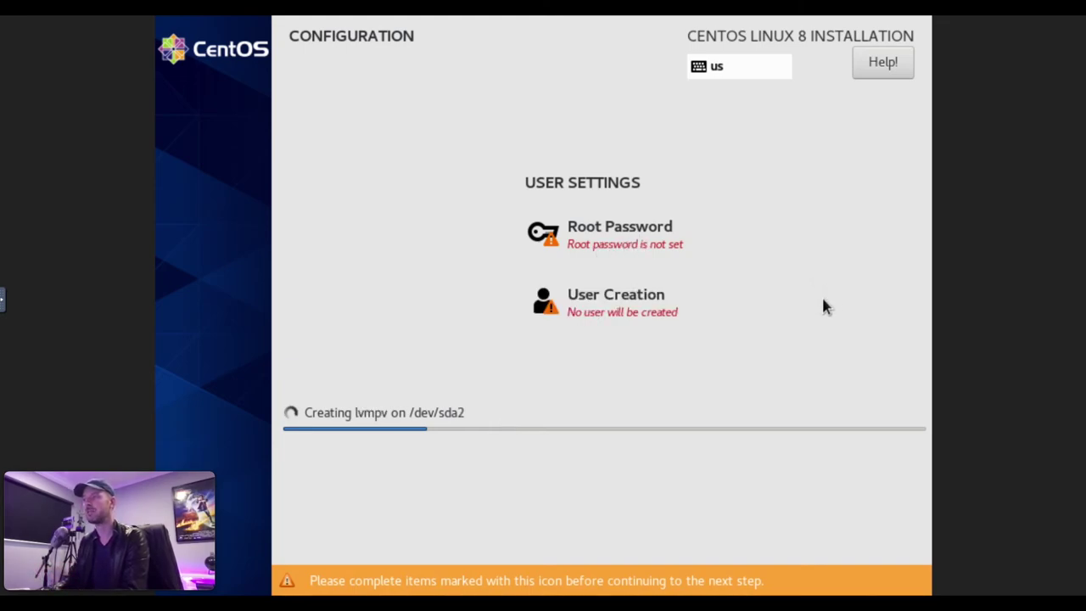
click(637, 235)
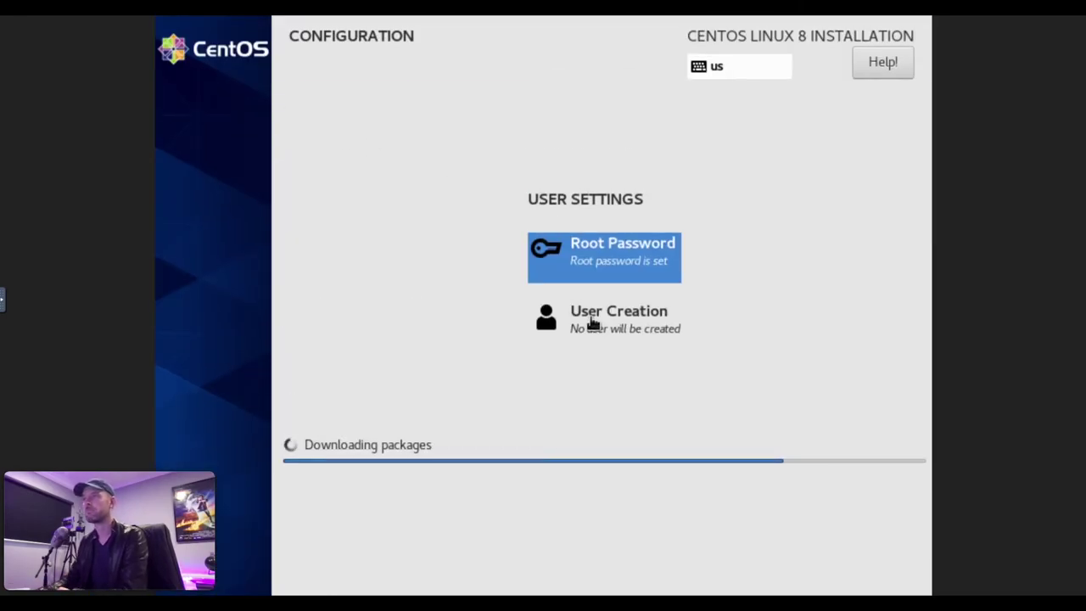
click(621, 325)
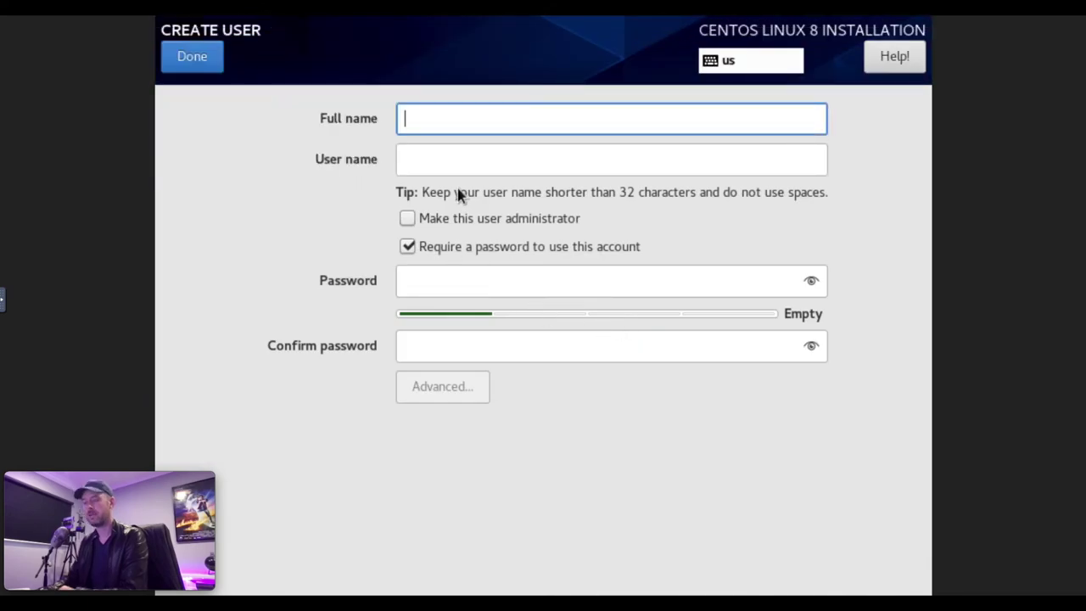
Step: Enter the new user's full name in the Create User form
text(Emil)
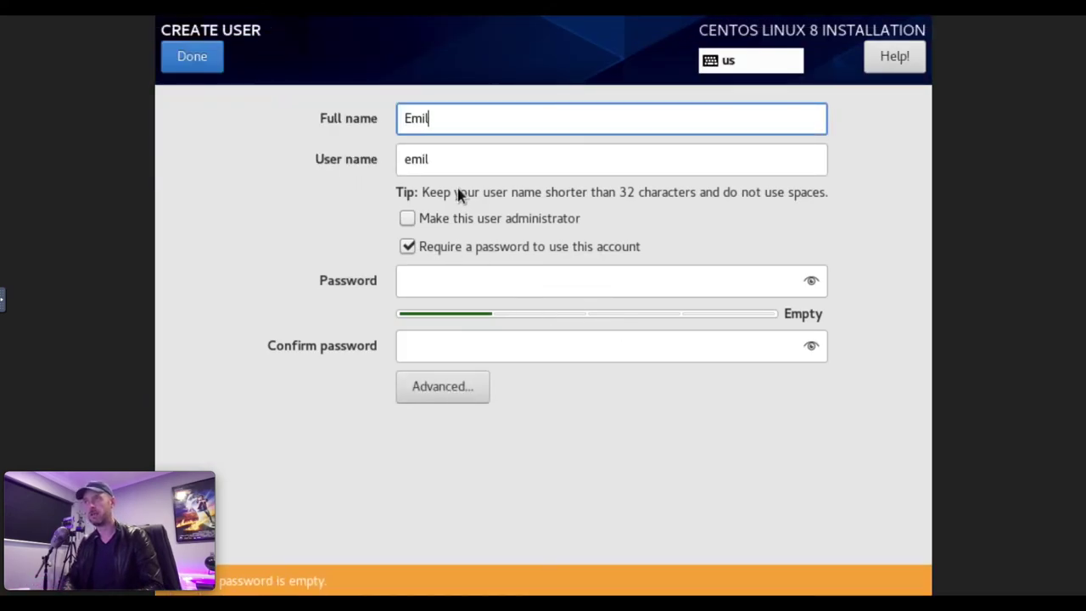
text(io Use)
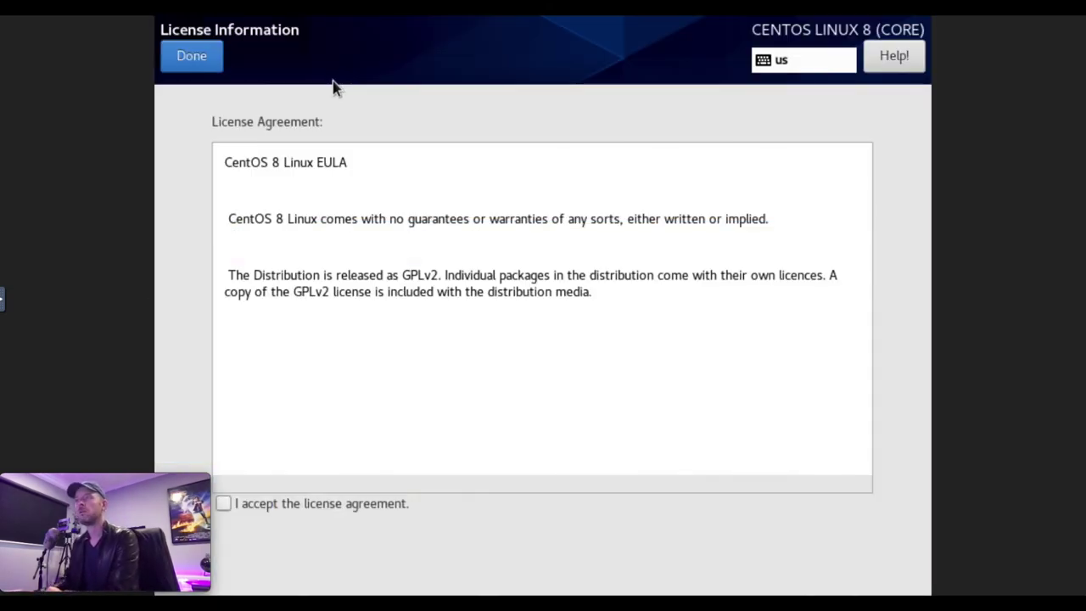
Step: Accept the CentOS license agreement and finish the initial configuration
click(231, 504)
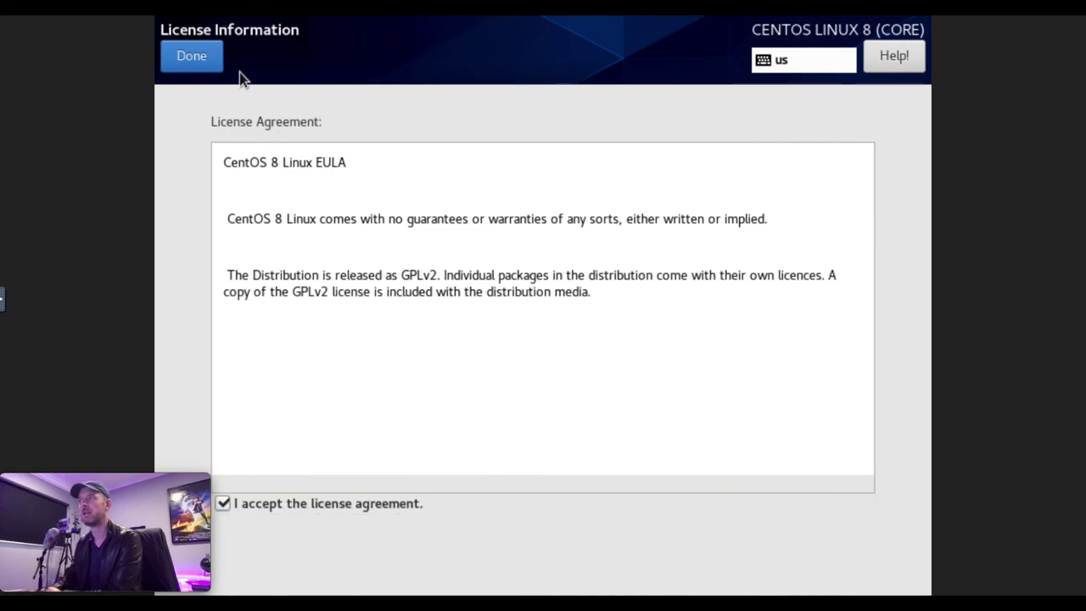
click(212, 63)
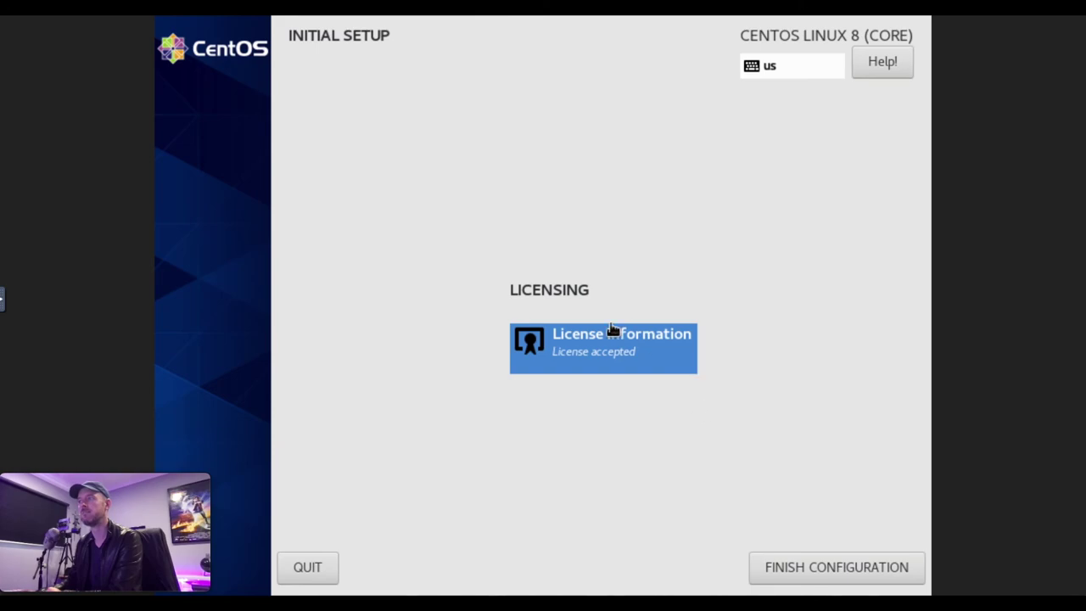
click(854, 562)
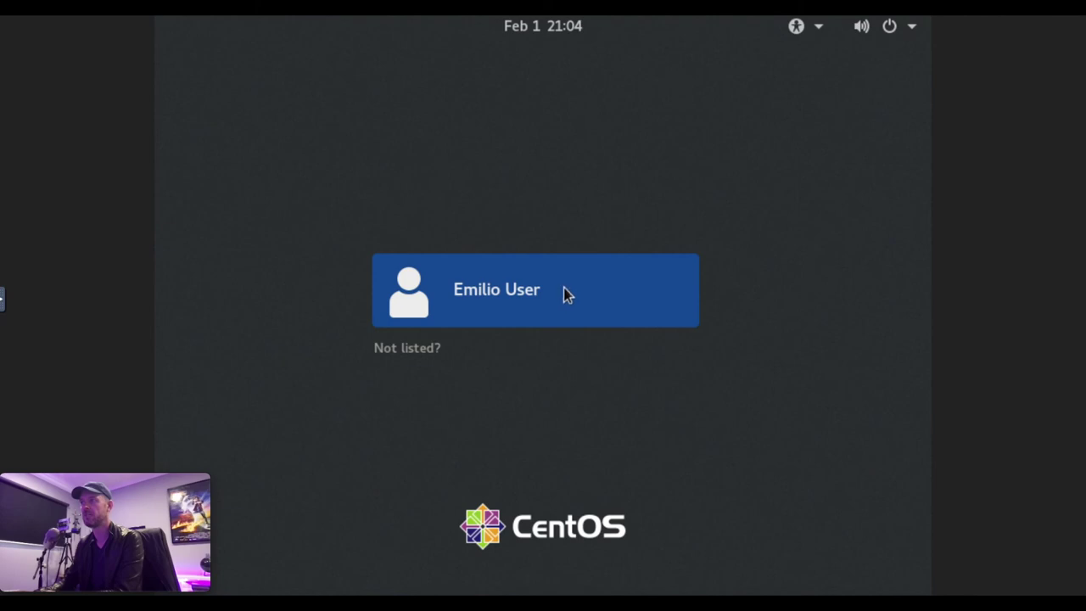
Step: Sign in to GNOME as the new user with the account password
click(508, 294)
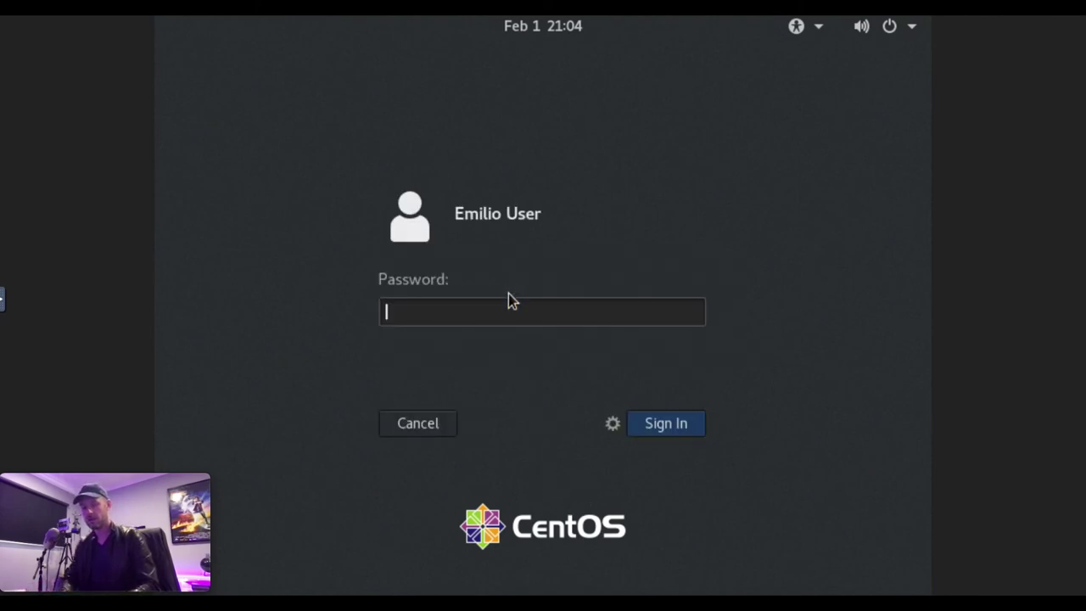
text(********)
key(Return)
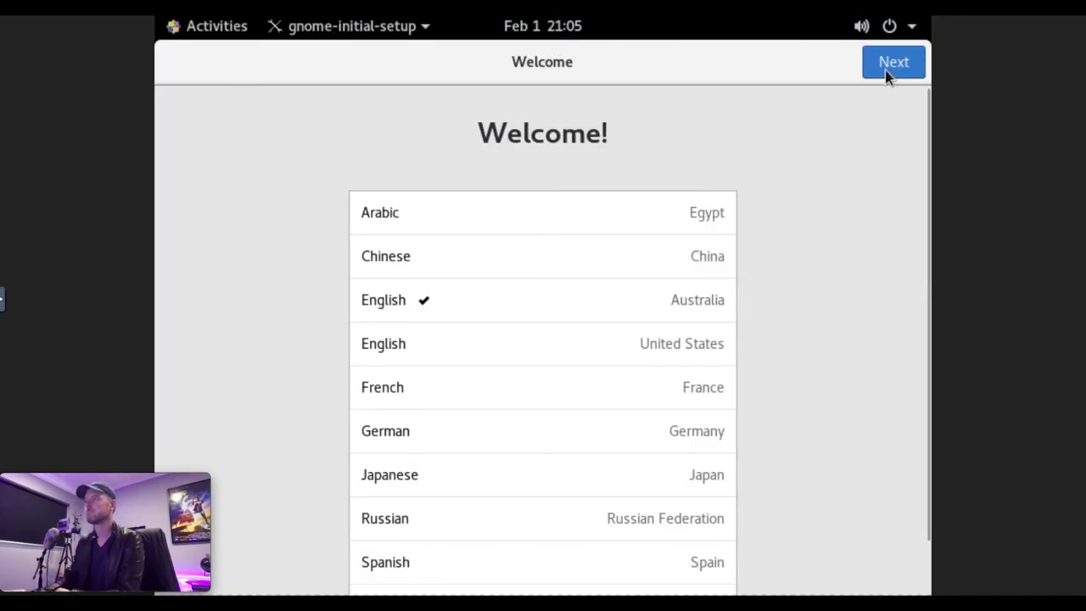
Step: Keep English (US) typing, skip online accounts, start using CentOS, and close GNOME Help
click(888, 75)
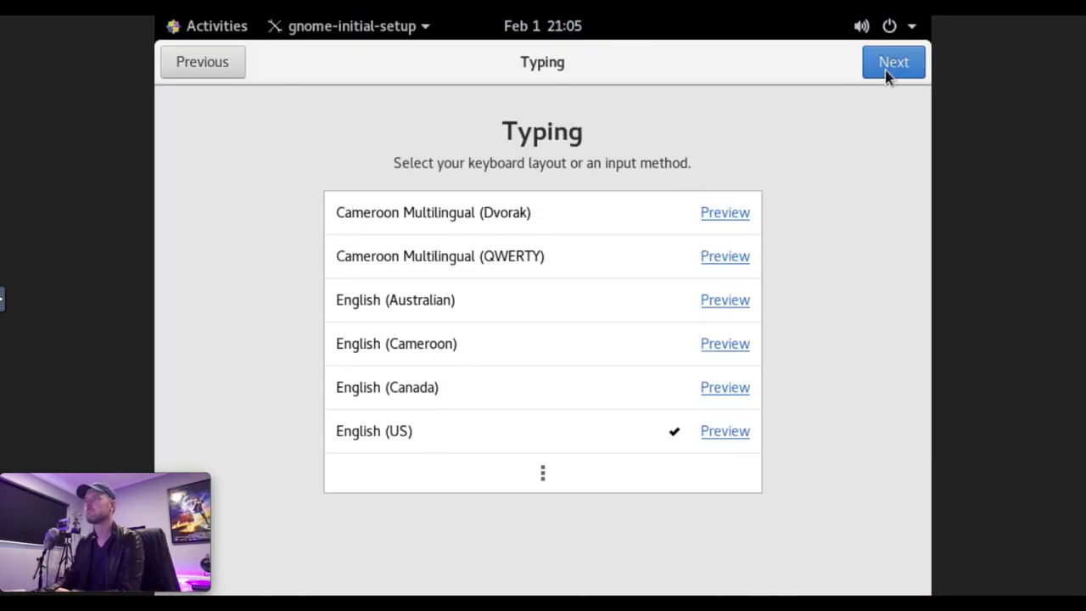
click(887, 75)
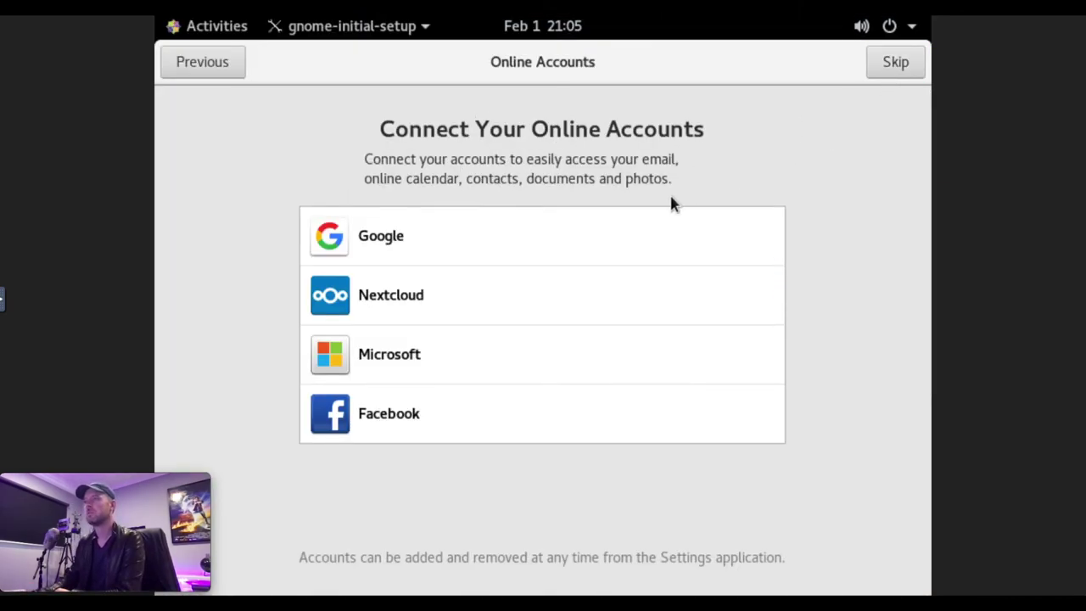
click(894, 68)
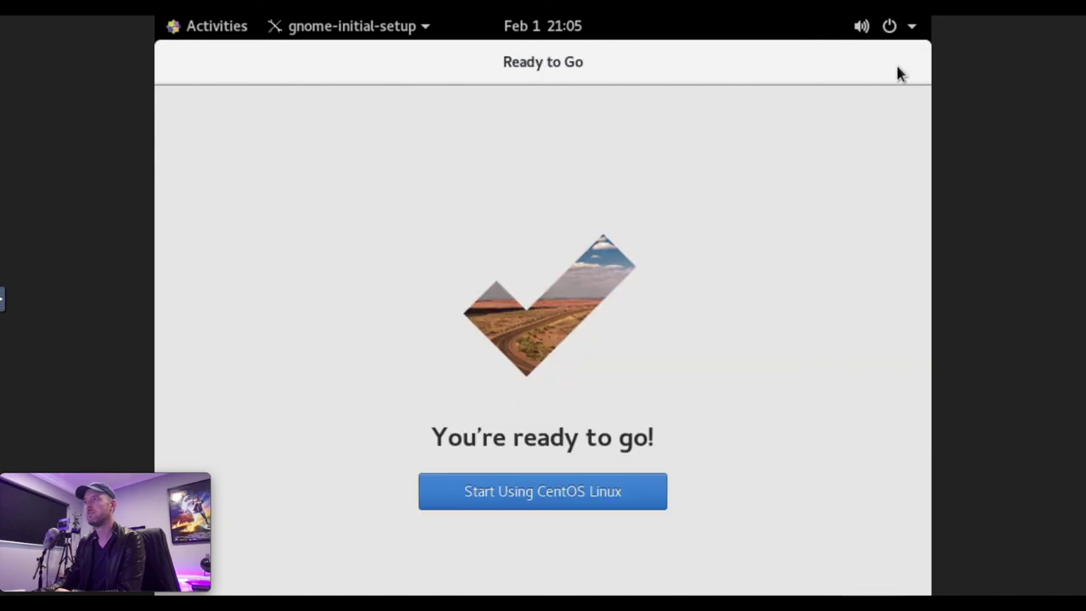
click(619, 488)
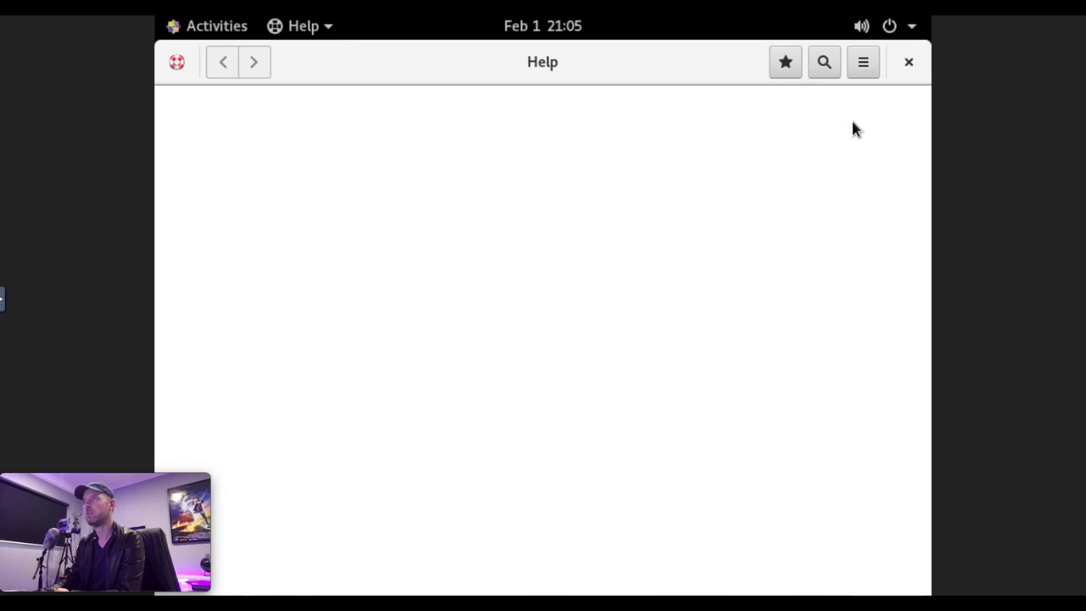
click(909, 64)
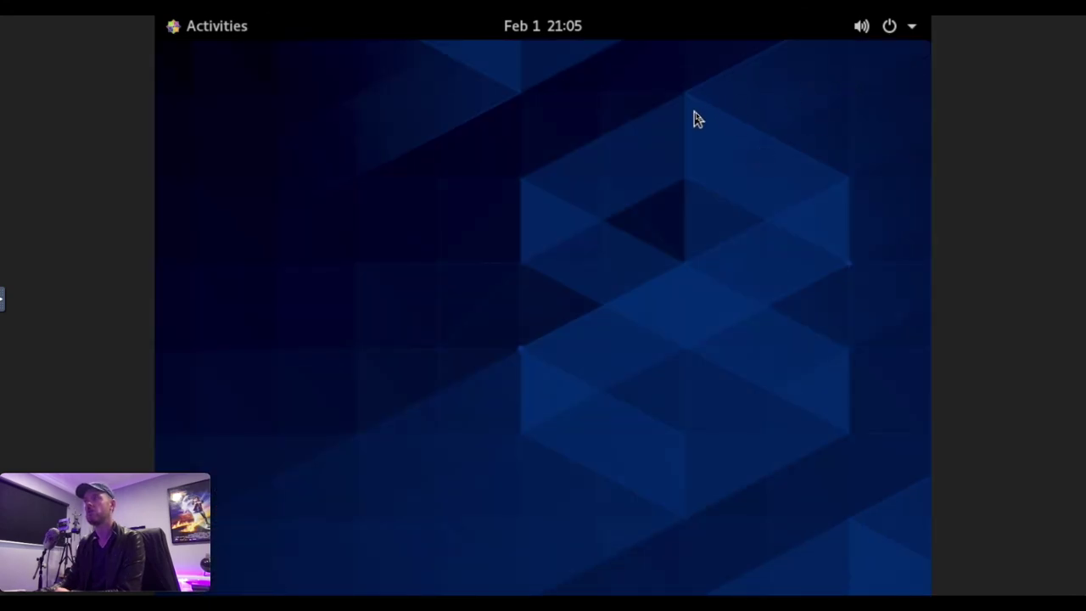